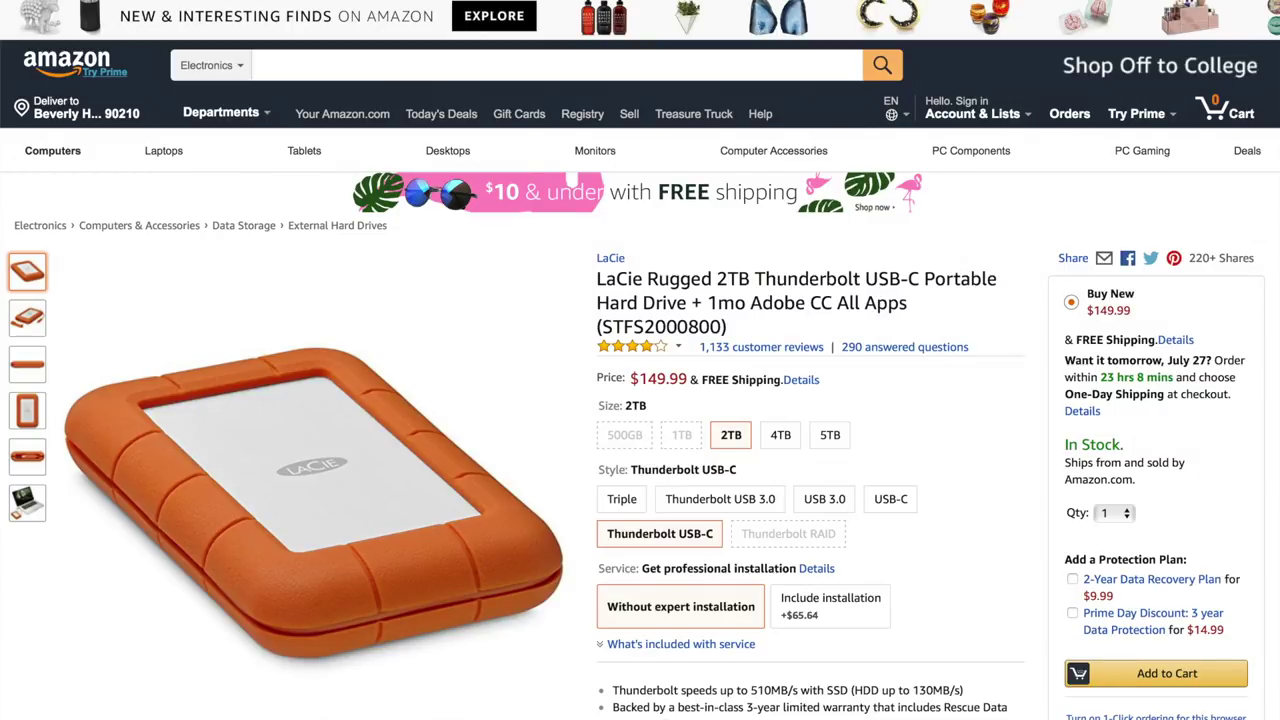
- Switch from the Amazon Samsung T5 SSD page back to the desktop, where the NO NAME card is mounted
{"action": "key", "text": "ctrl+Right"}
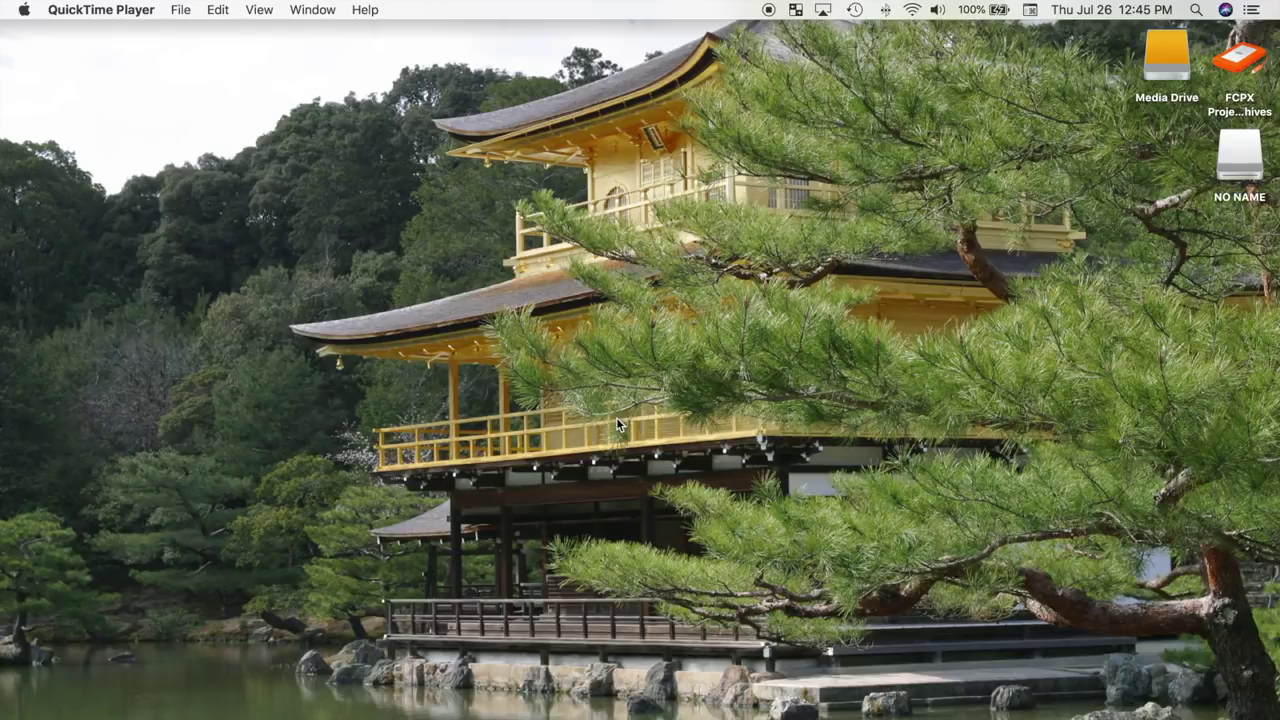
- Copy all 12 DJI clips from the NO NAME card's DCIM/100MEDIA folder onto Media Drive
{"action": "double_click", "coordinate": [1170, 56]}
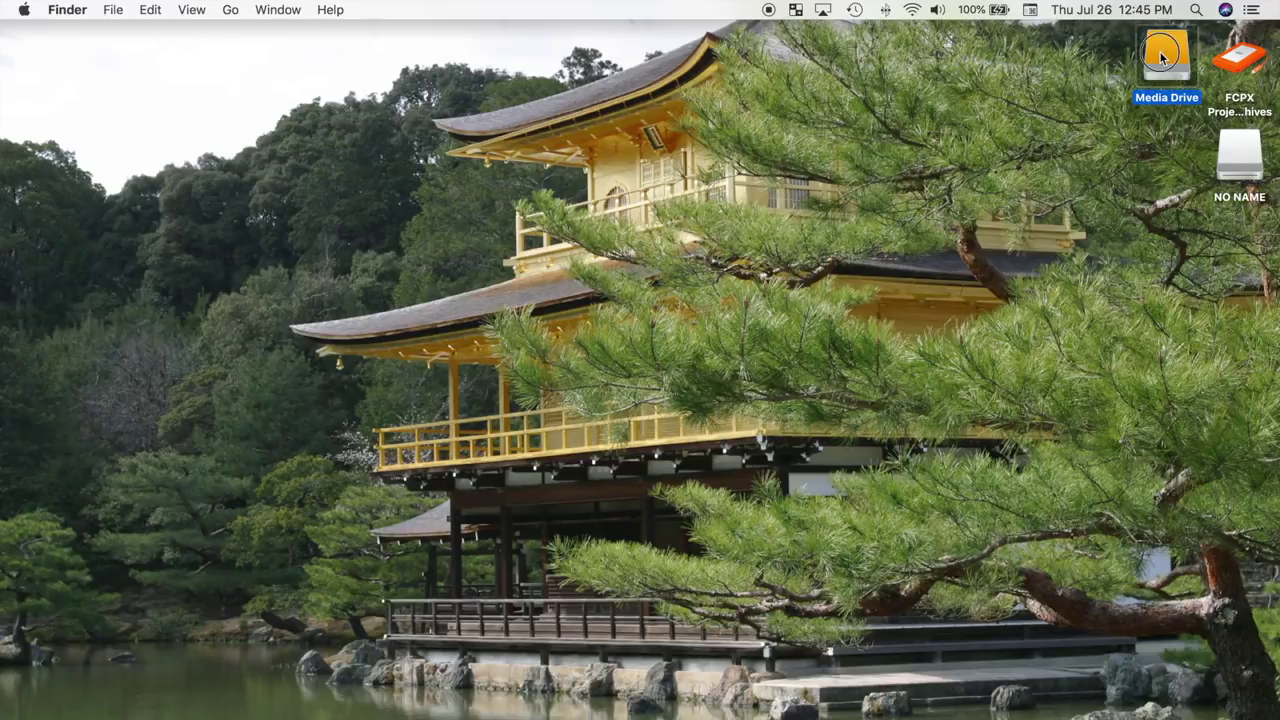
{"action": "double_click", "coordinate": [1237, 156]}
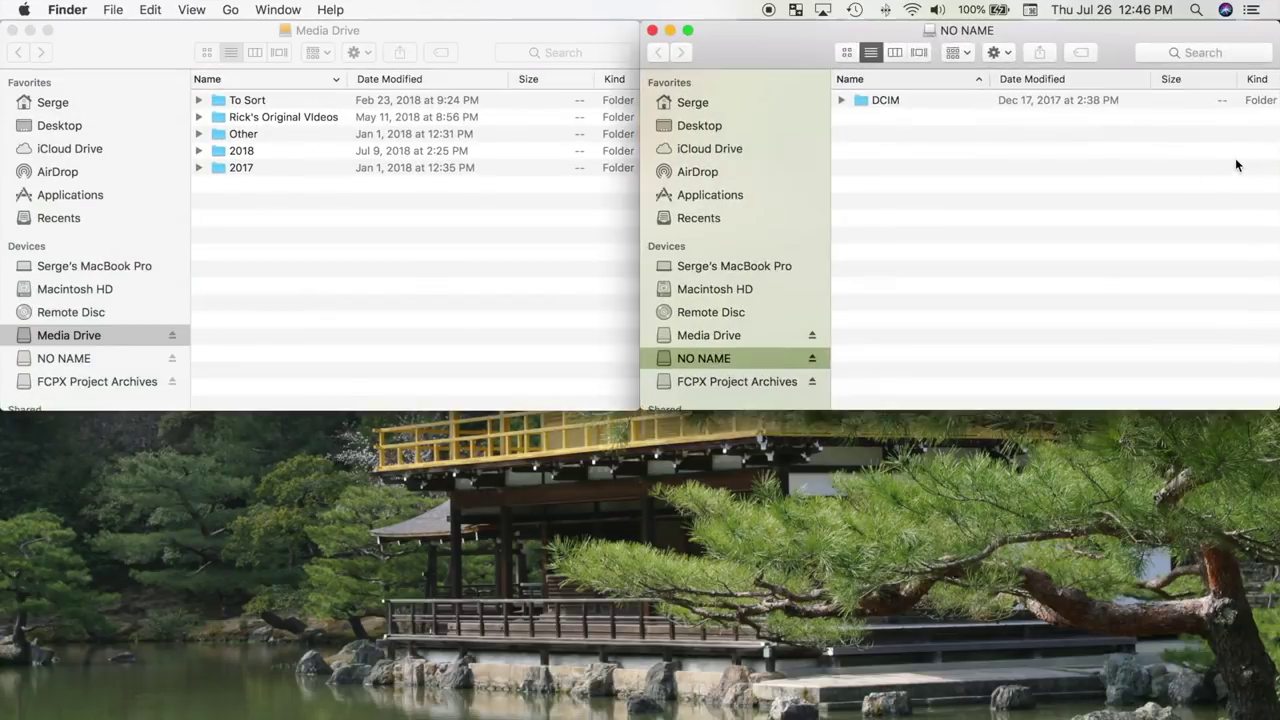
{"action": "double_click", "coordinate": [905, 100]}
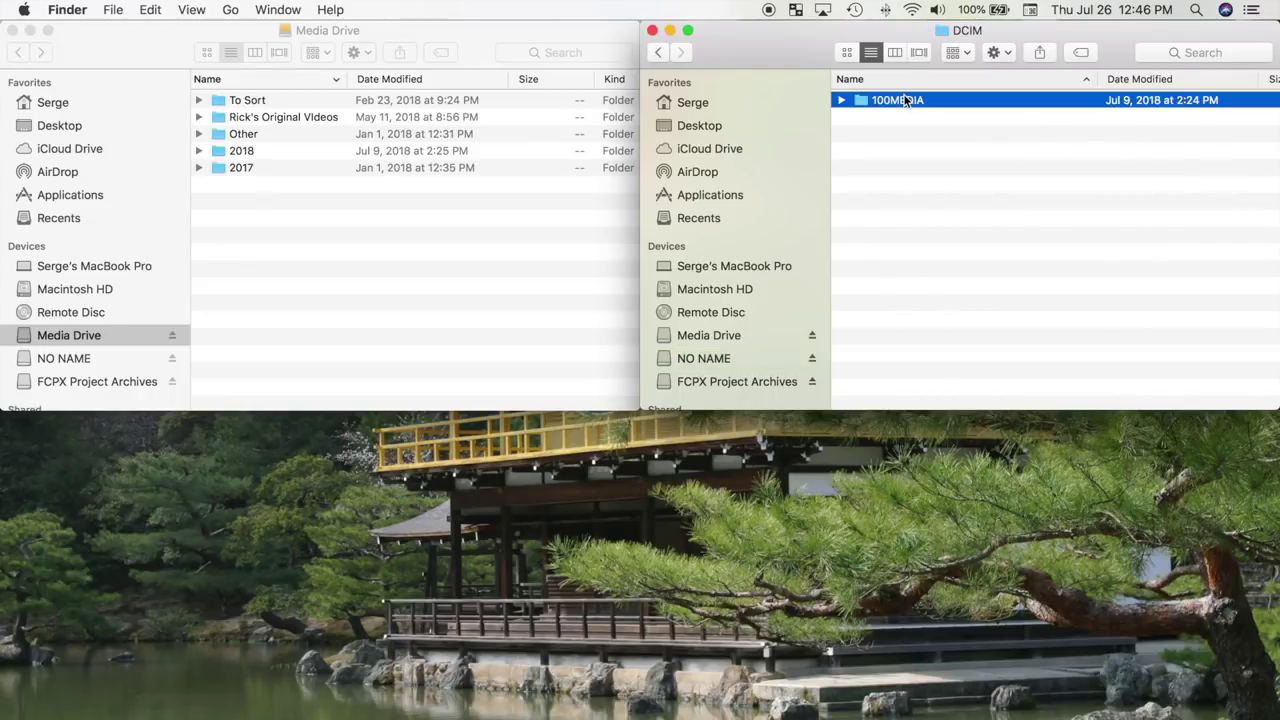
{"action": "double_click", "coordinate": [906, 100]}
{"action": "key", "text": "super+a"}
{"action": "left_click_drag", "start_coordinate": [905, 100], "coordinate": [456, 241]}
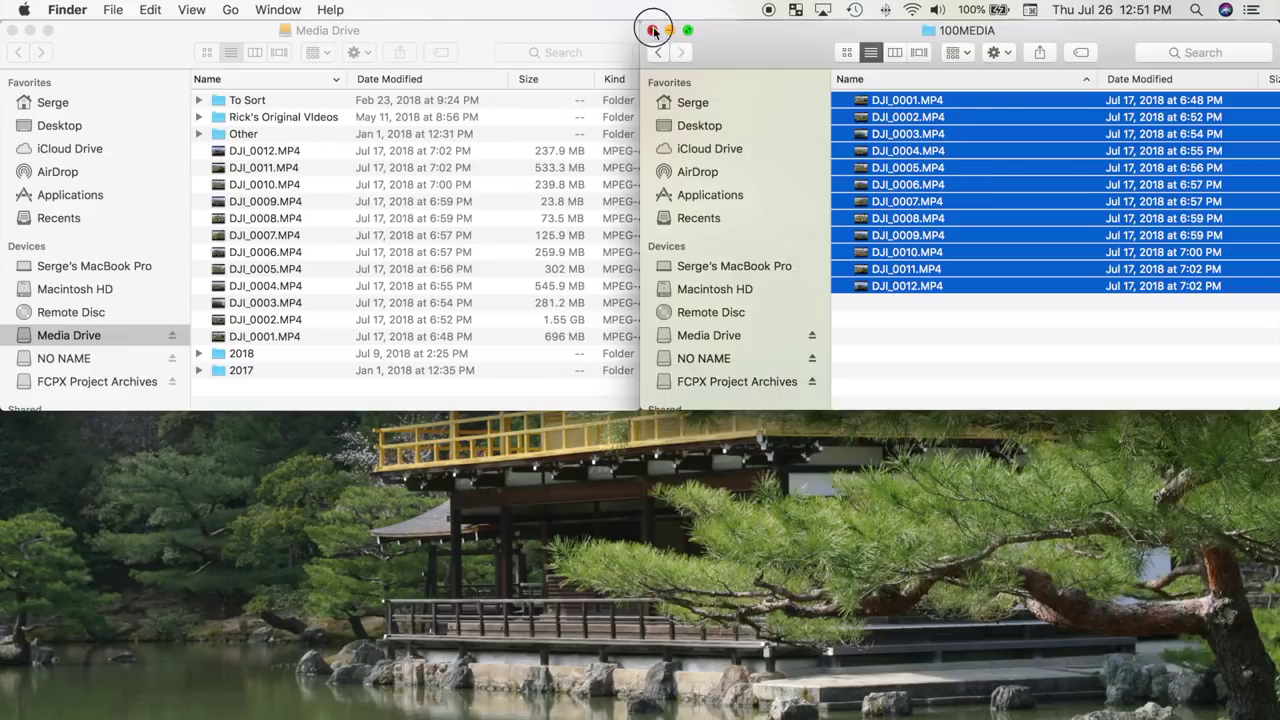
- Close the card's 100MEDIA window and eject the NO NAME card
{"action": "left_click", "coordinate": [653, 30]}
{"action": "right_click", "coordinate": [1246, 171]}
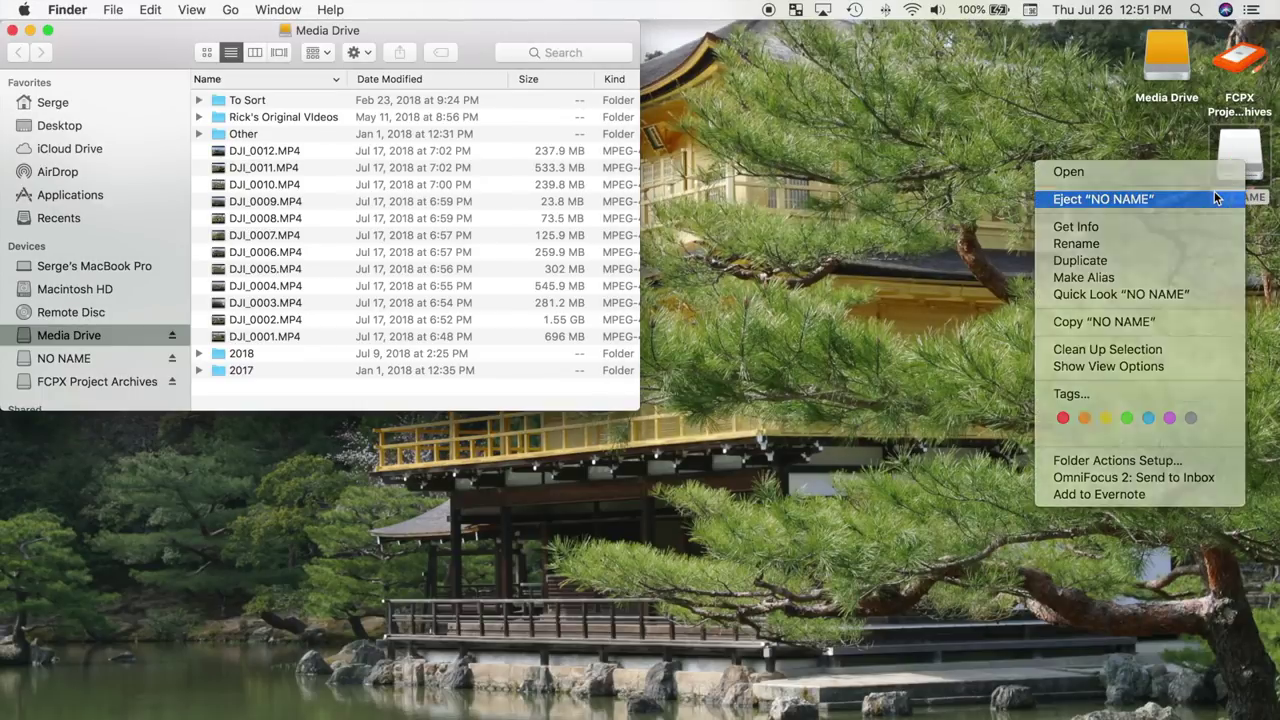
{"action": "left_click", "coordinate": [1214, 191]}
- Group the 12 copied clips into a new folder named '2018-07-17 Lighthouse'
{"action": "left_click", "coordinate": [285, 151]}
{"action": "left_click", "coordinate": [440, 551], "text": "shift"}
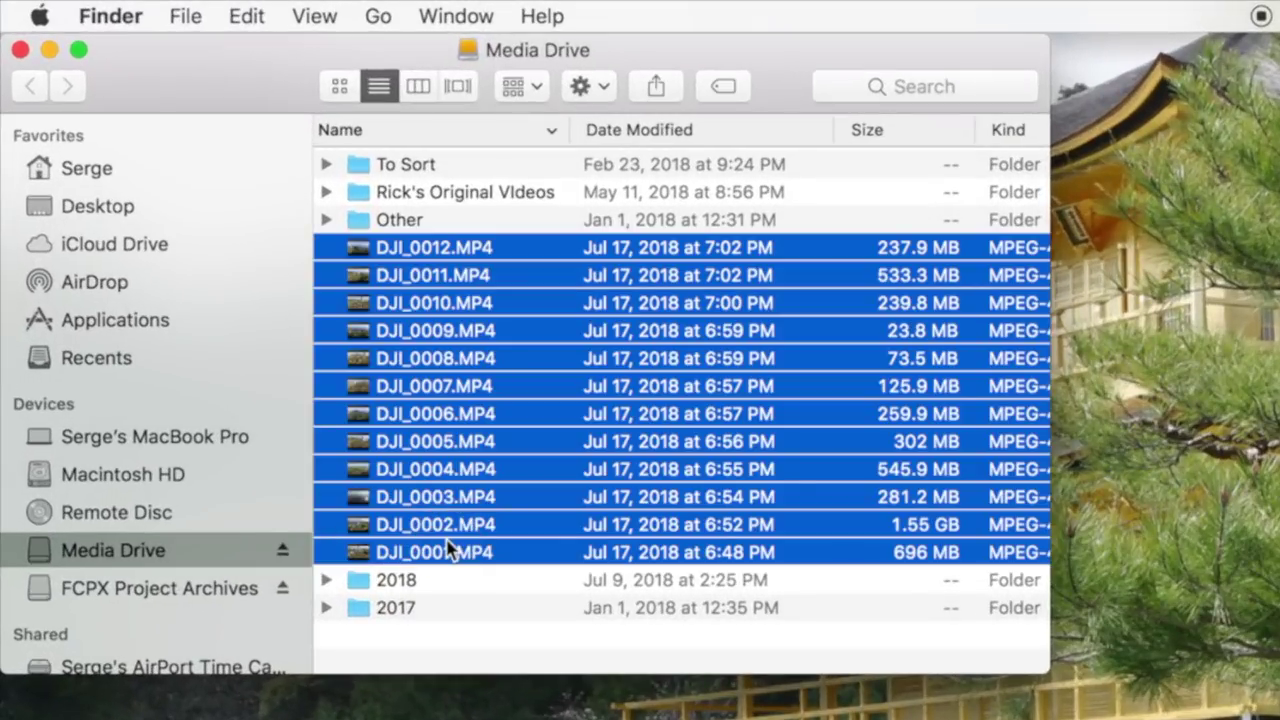
{"action": "right_click", "coordinate": [463, 482]}
{"action": "left_click", "coordinate": [500, 488]}
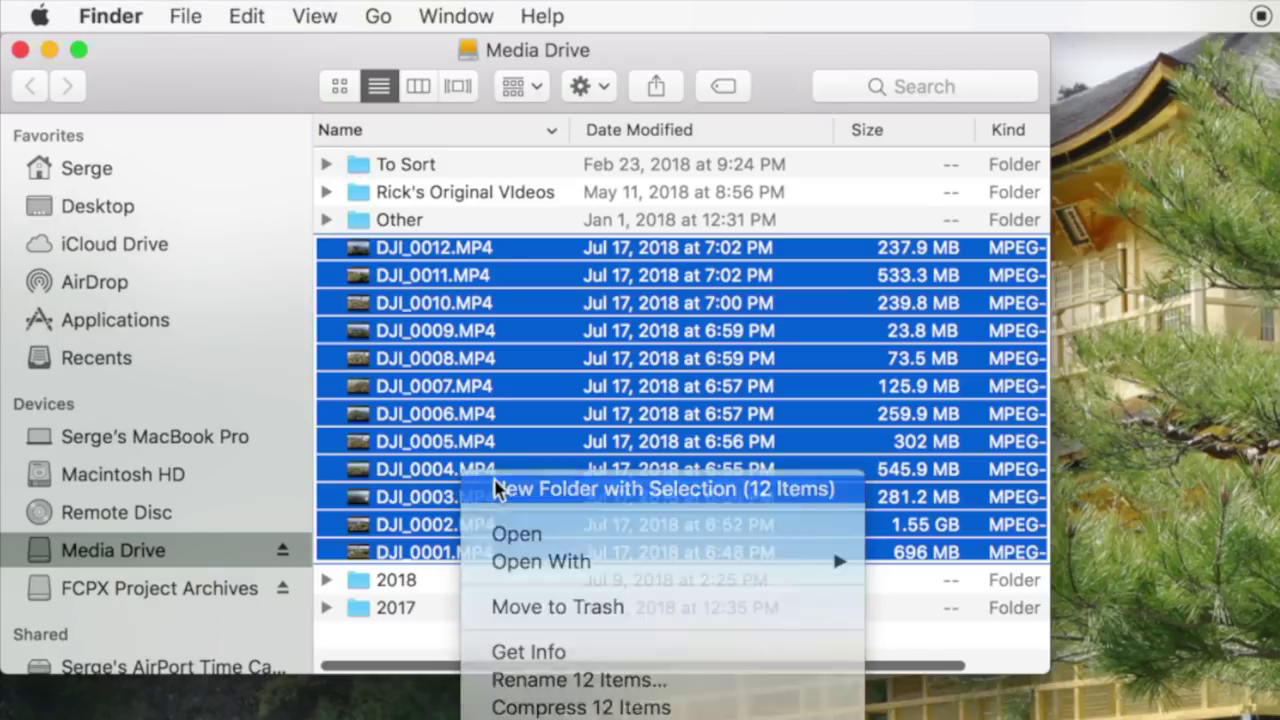
{"action": "type", "text": "2018-07-17 Lighthouse"}
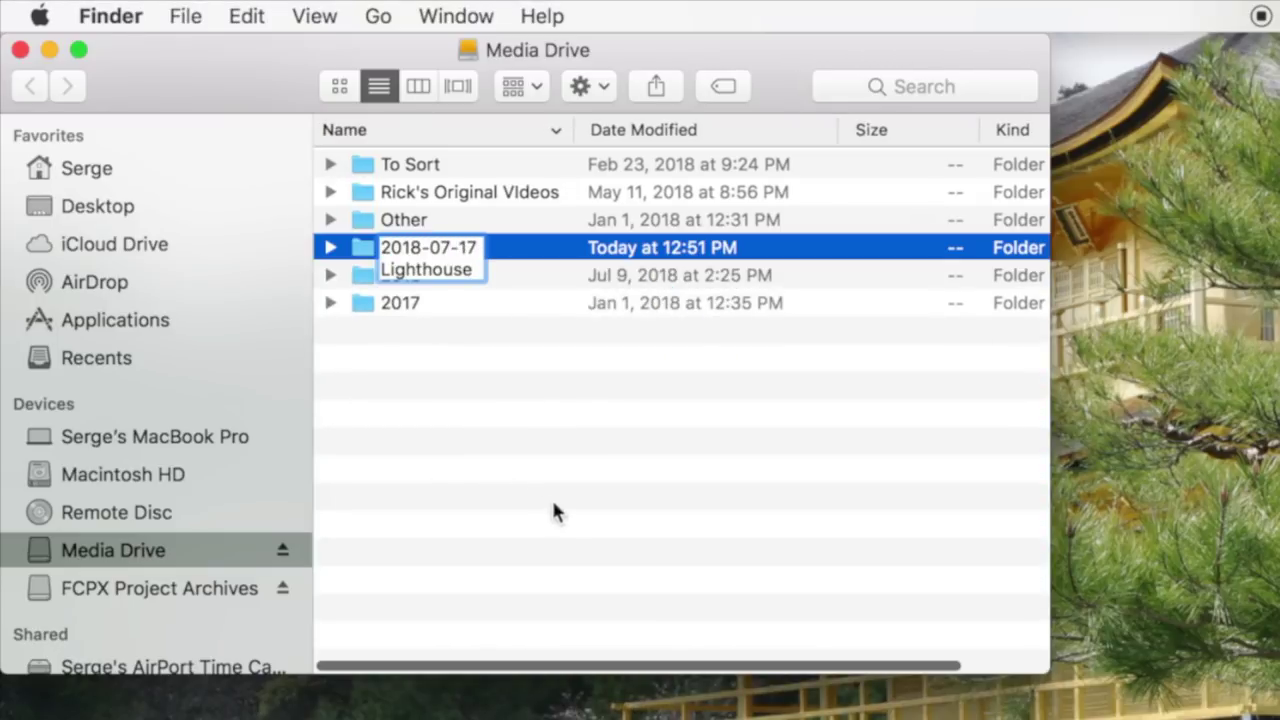
{"action": "key", "text": "Return"}
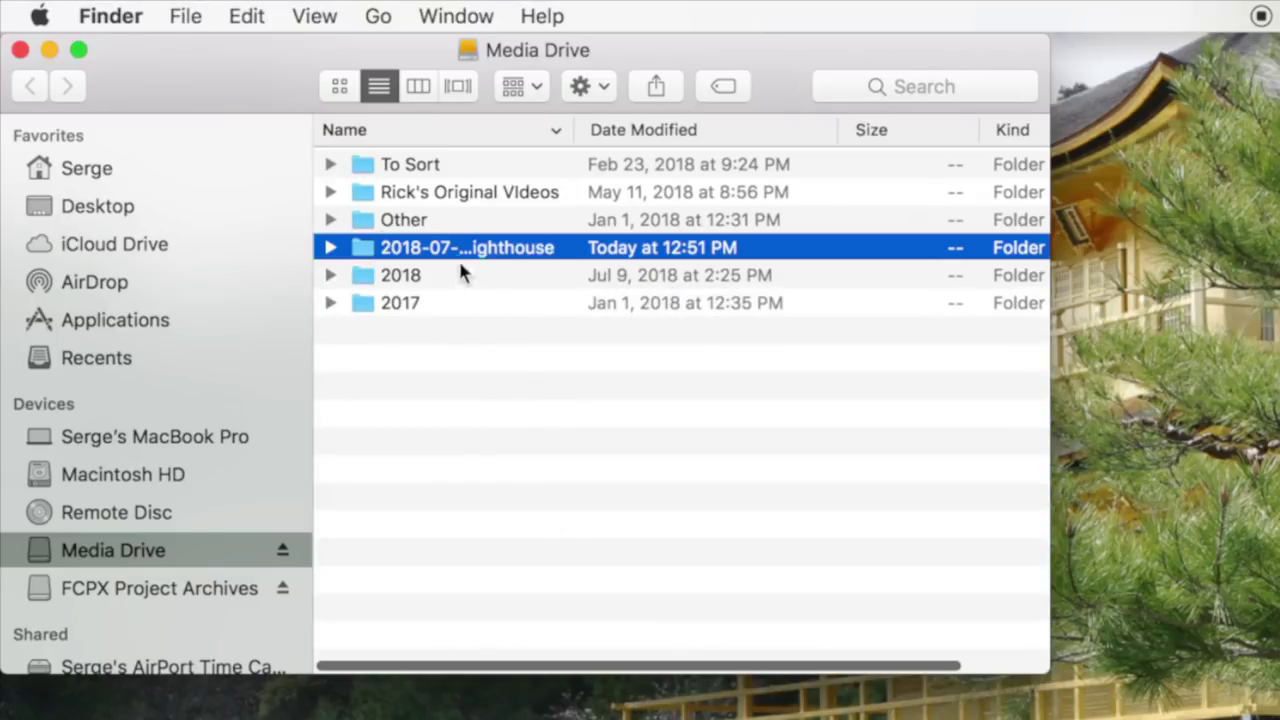
- Tag all 12 clips in the 2018-07-17 Lighthouse folder with the green Drone tag
{"action": "double_click", "coordinate": [423, 251]}
{"action": "left_click", "coordinate": [451, 163]}
{"action": "key", "text": "super+a"}
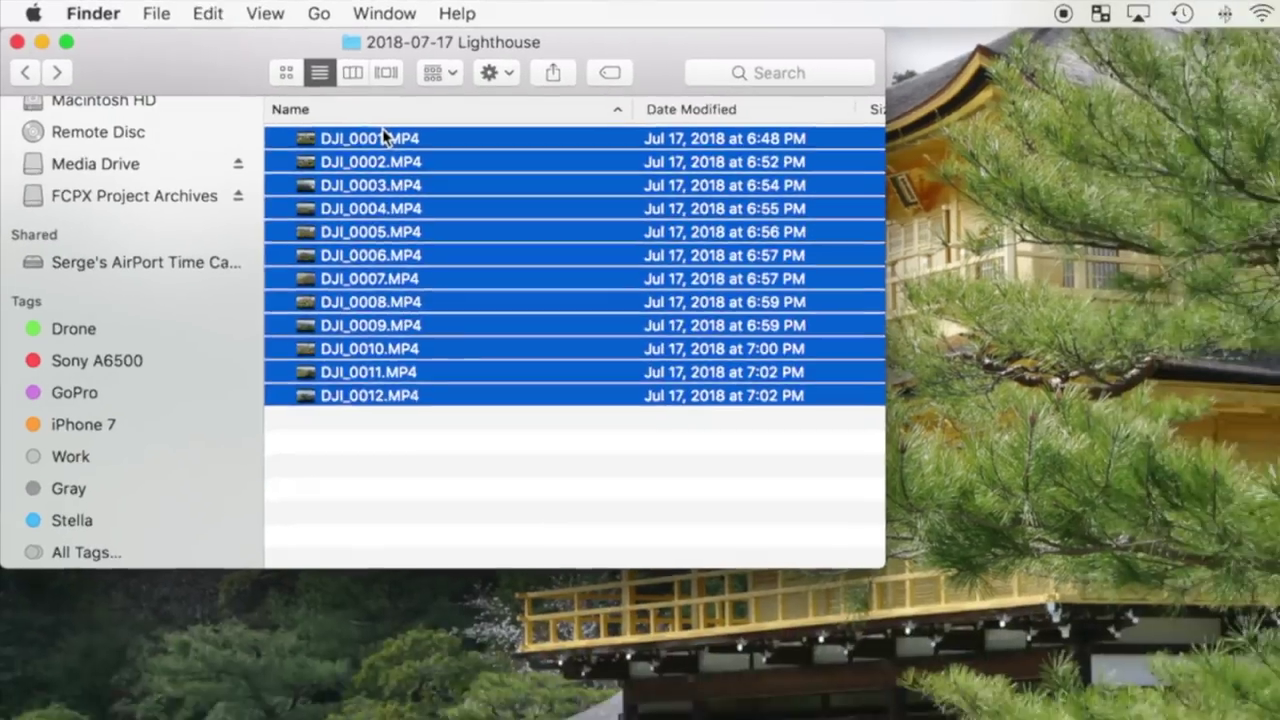
{"action": "right_click", "coordinate": [347, 206]}
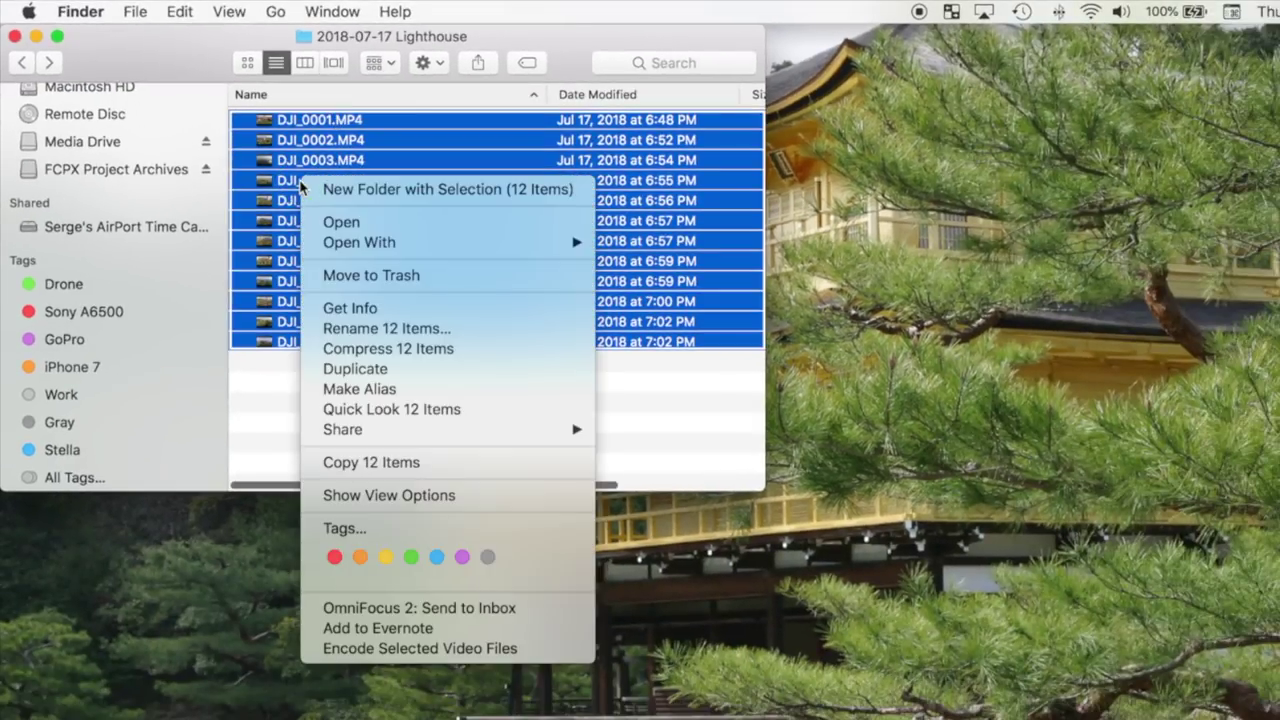
{"action": "left_click", "coordinate": [410, 557]}
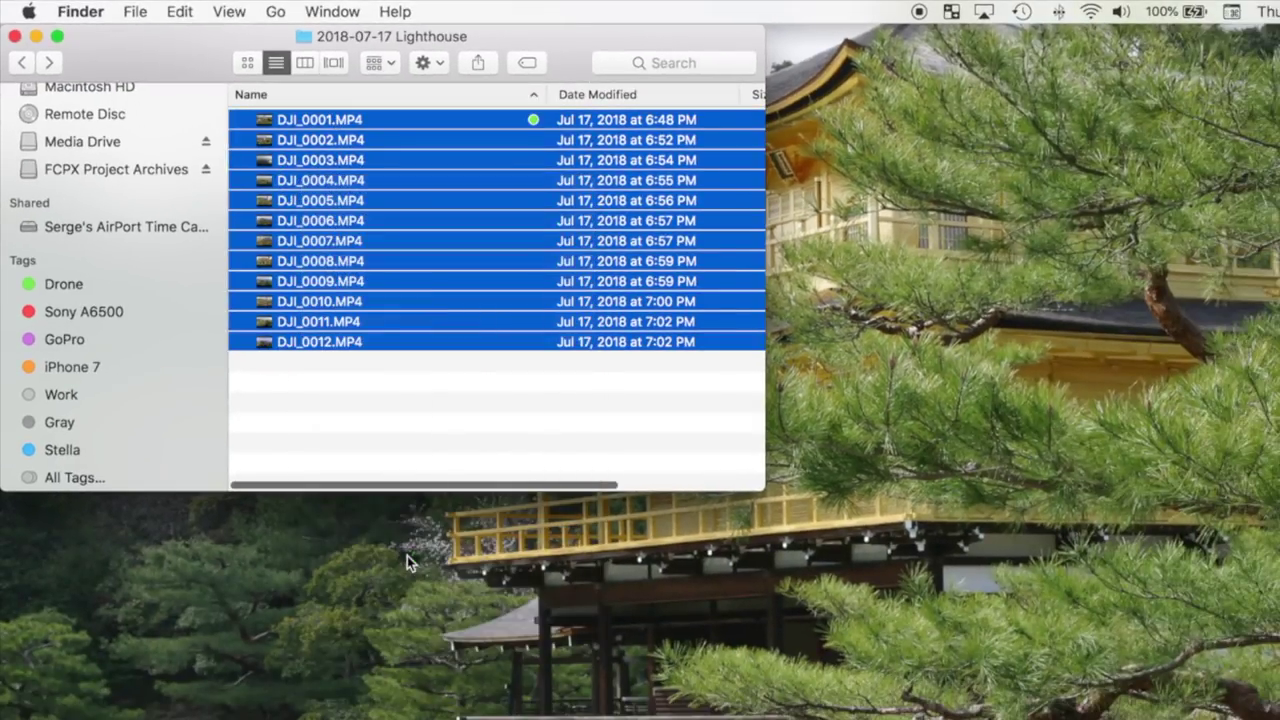
- Navigate Finder to home > Documents > FCPX 2 > 31. FCP Audio
{"action": "left_click", "coordinate": [26, 63]}
{"action": "scroll", "coordinate": [74, 193], "scroll_direction": "up", "scroll_amount": 5}
{"action": "left_click", "coordinate": [80, 122]}
{"action": "left_click", "coordinate": [338, 161]}
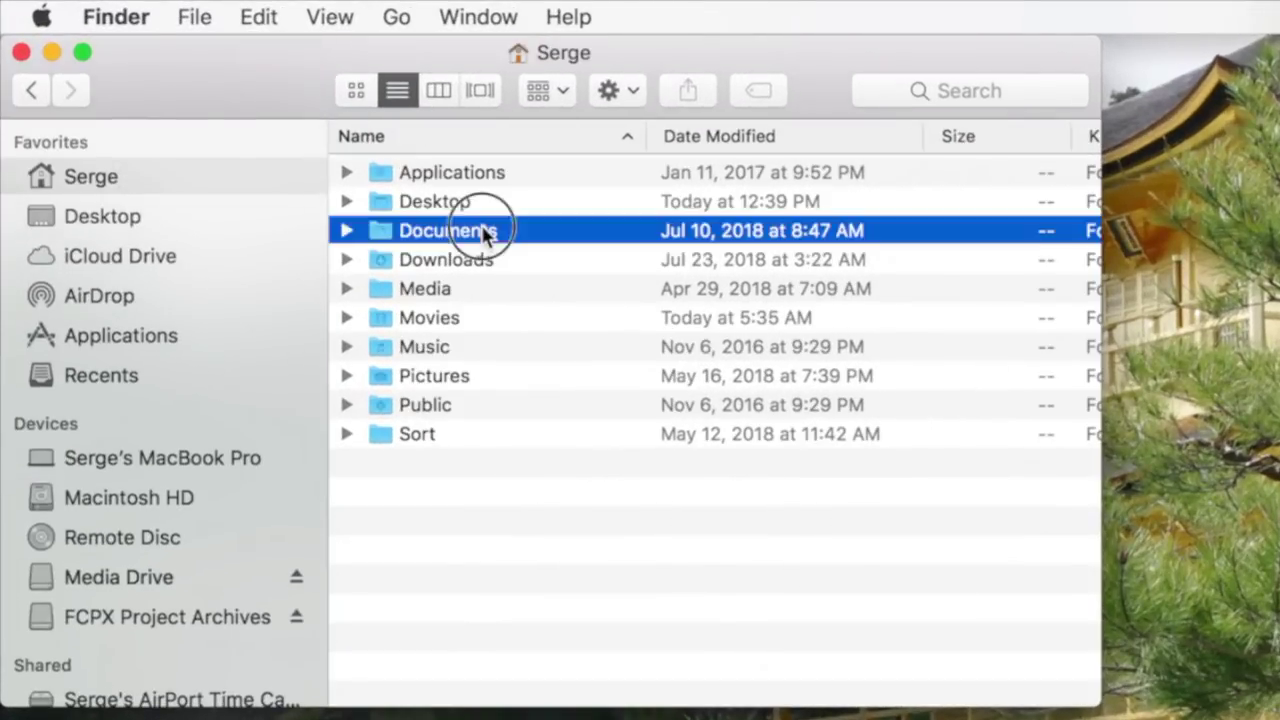
{"action": "double_click", "coordinate": [484, 232]}
{"action": "double_click", "coordinate": [455, 540]}
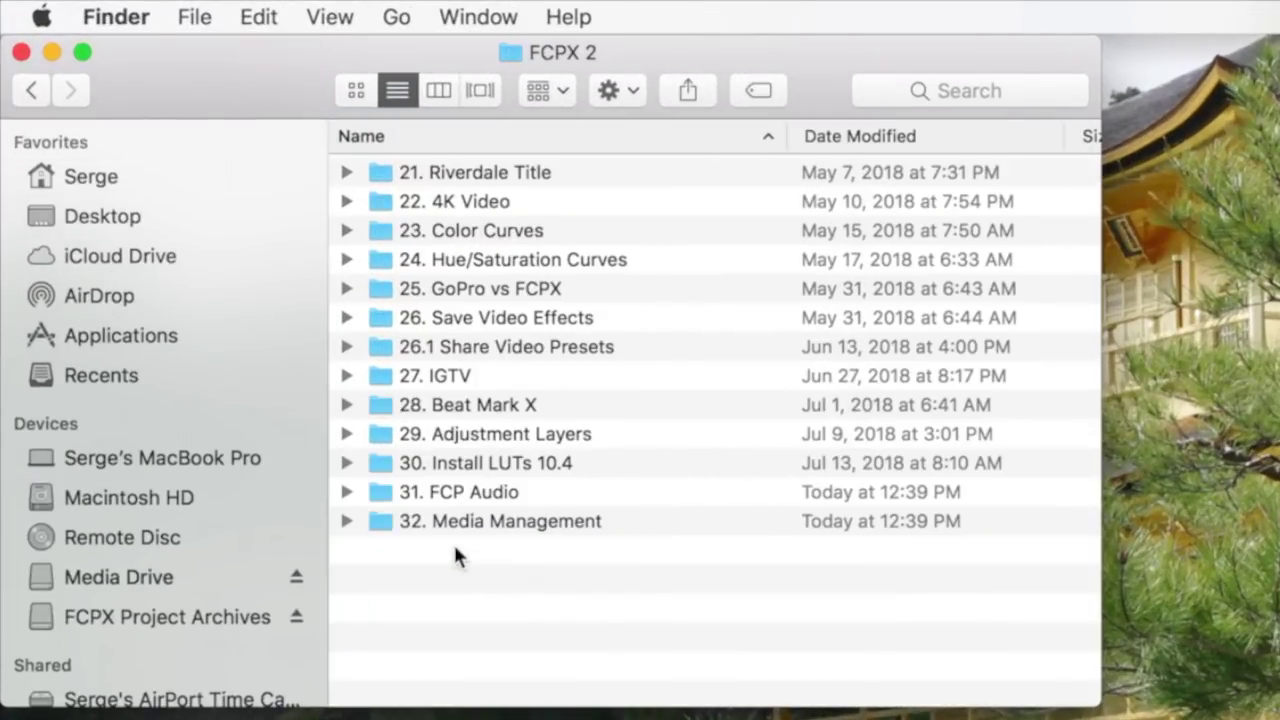
{"action": "double_click", "coordinate": [475, 496]}
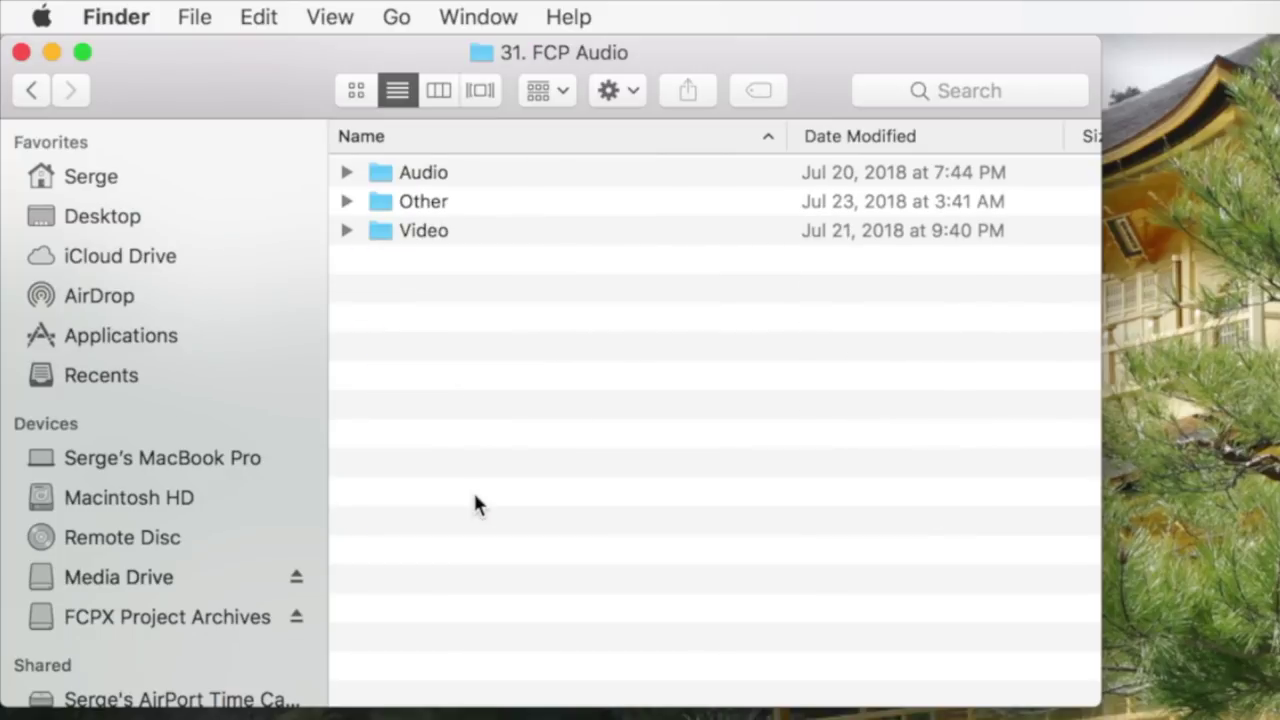
- Look through the Audio, Video and Other folders, open Other, then close the Finder window
{"action": "left_click", "coordinate": [434, 176]}
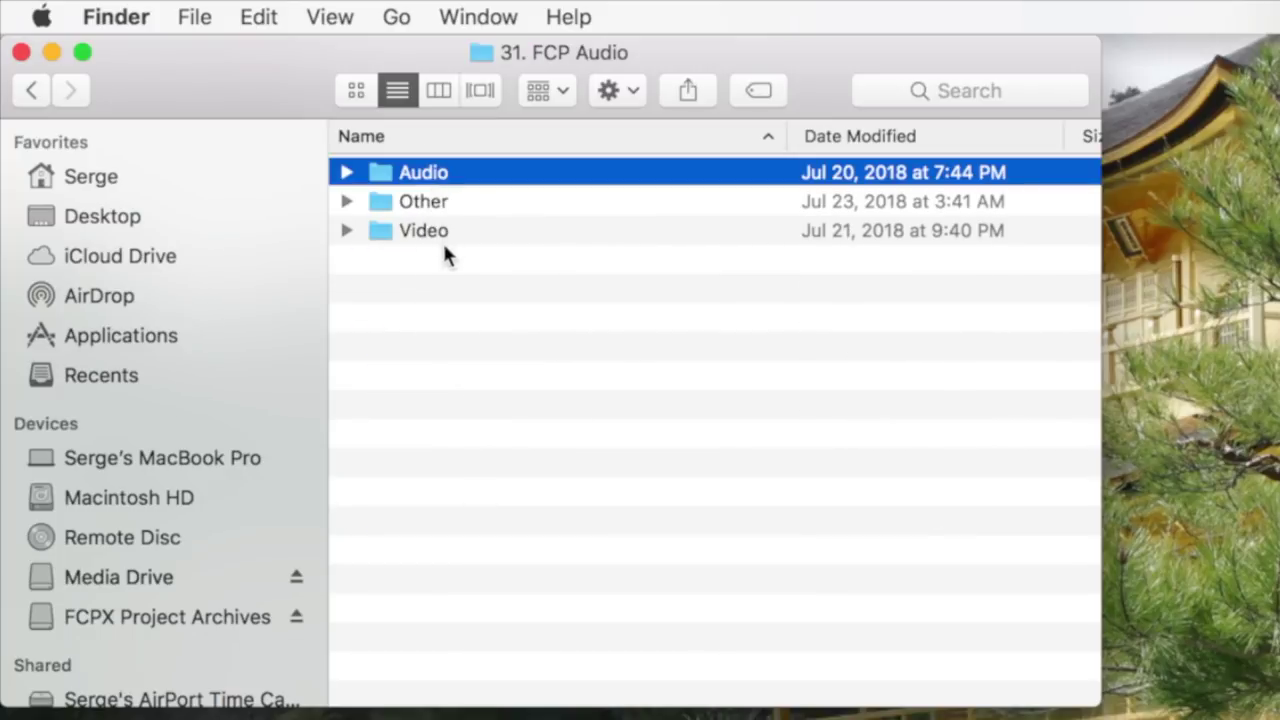
{"action": "left_click", "coordinate": [446, 234]}
{"action": "left_click", "coordinate": [443, 201]}
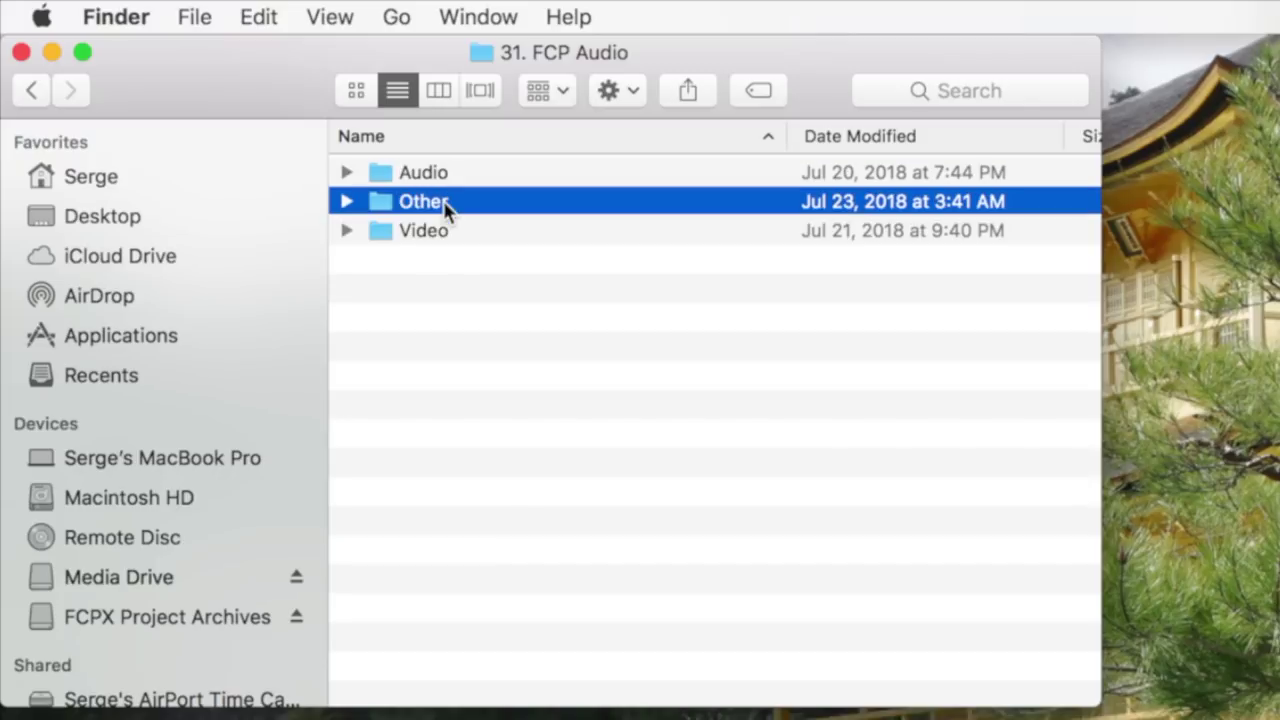
{"action": "double_click", "coordinate": [443, 201]}
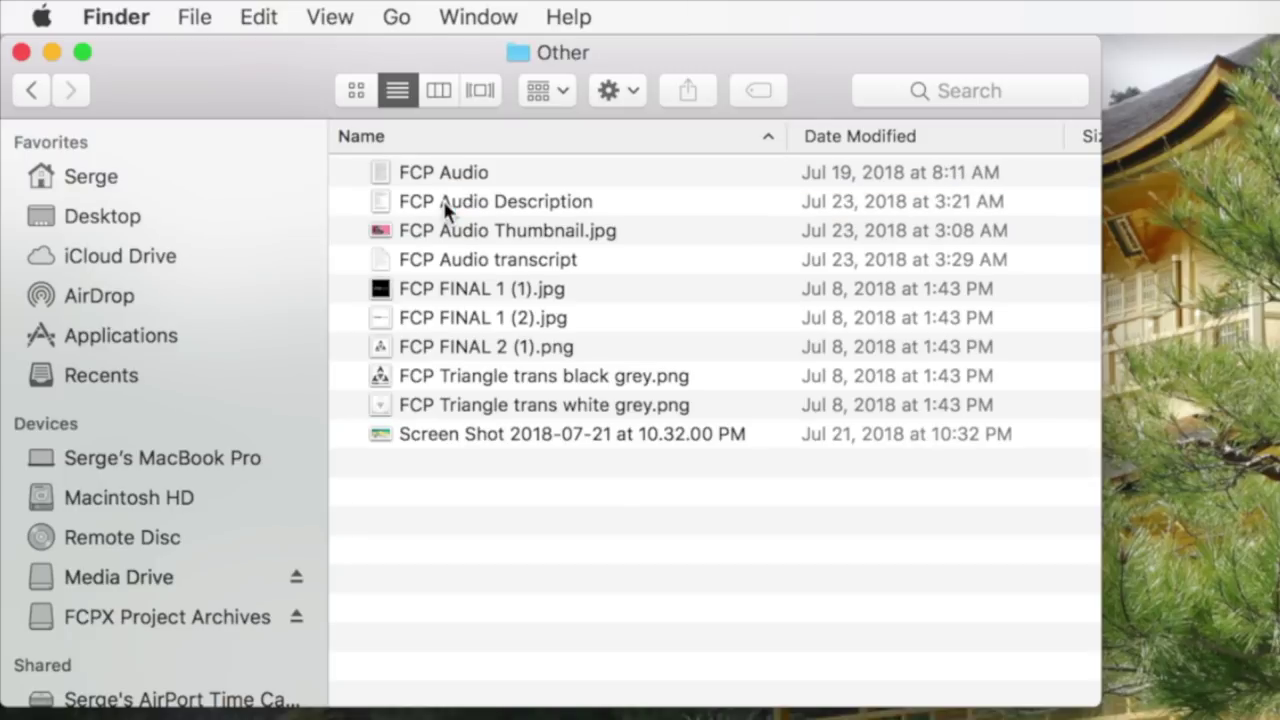
{"action": "left_click", "coordinate": [21, 52]}
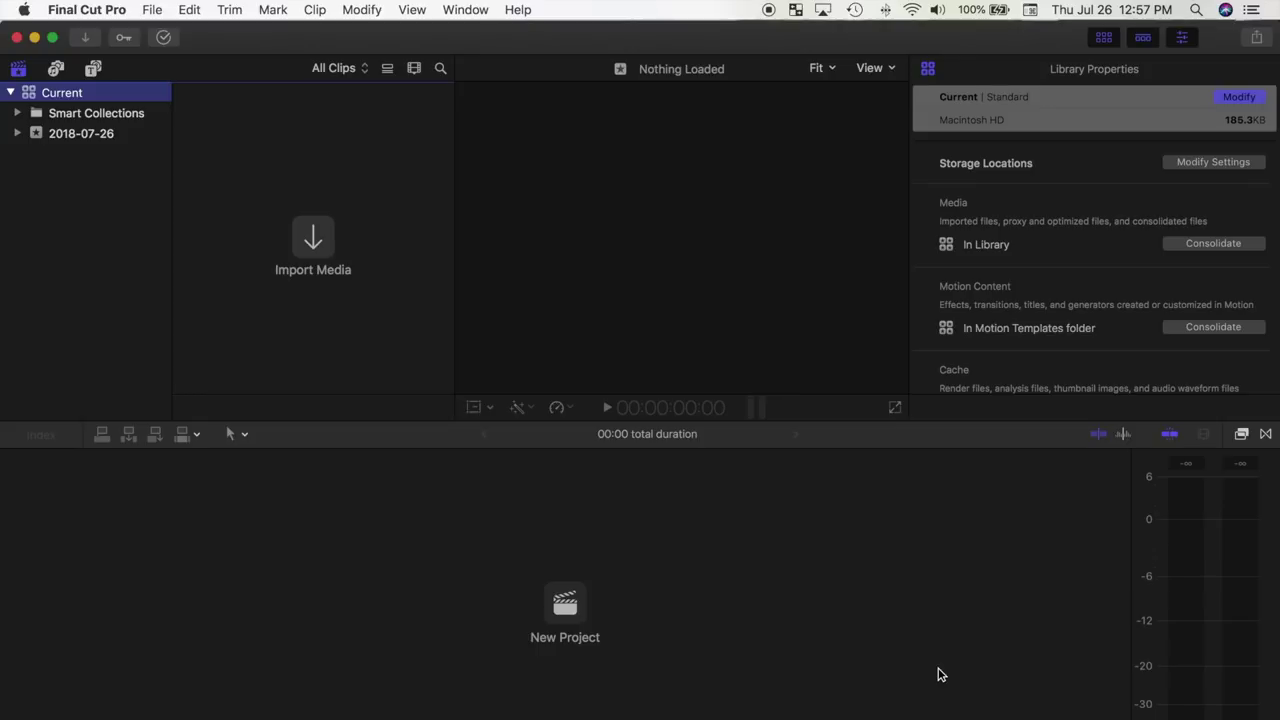
- Create a new 'Lighthouse Dronie' event, select it, and bring up Media Import for it
{"action": "left_click", "coordinate": [151, 10]}
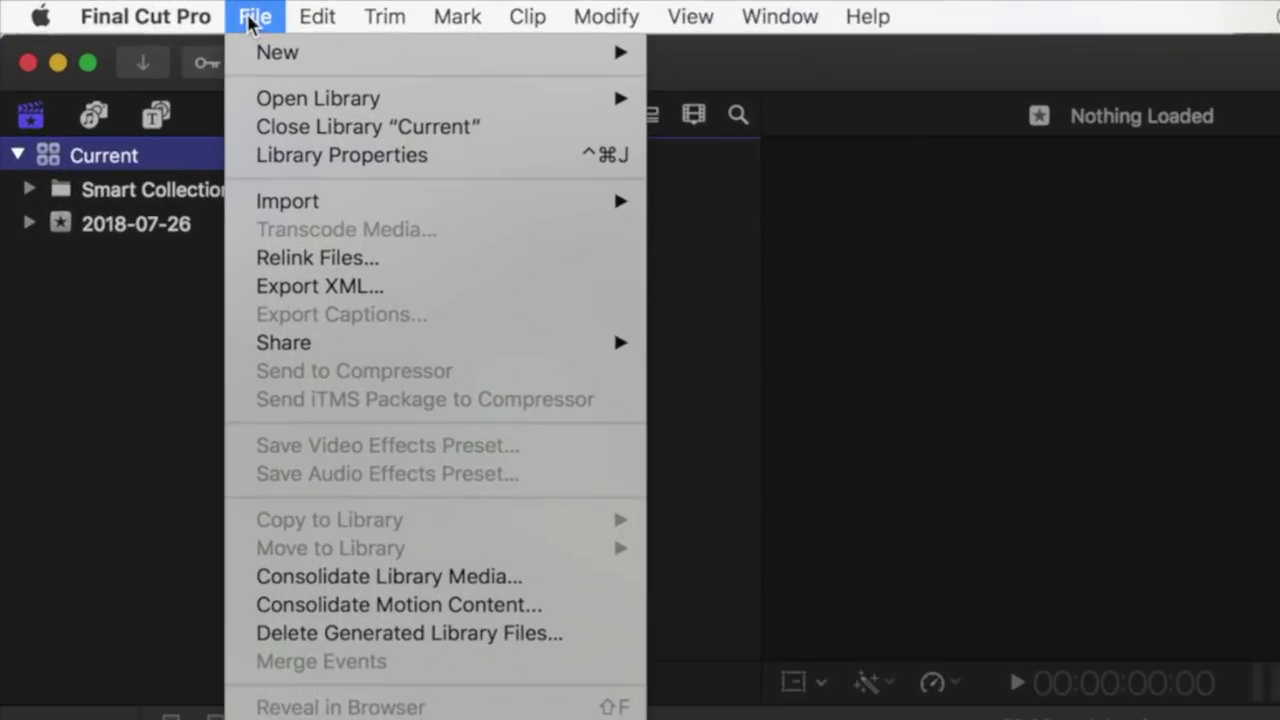
{"action": "mouse_move", "coordinate": [289, 51]}
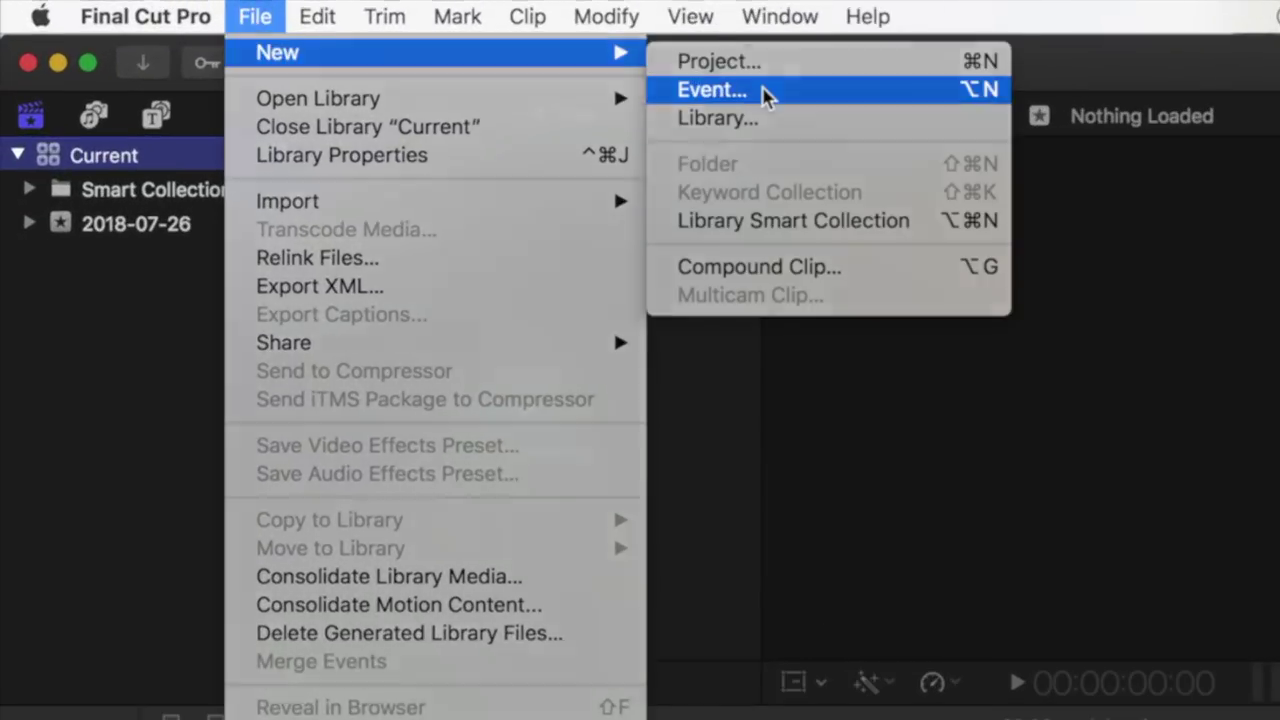
{"action": "left_click", "coordinate": [765, 92]}
{"action": "type", "text": "Lighthouse Dronie"}
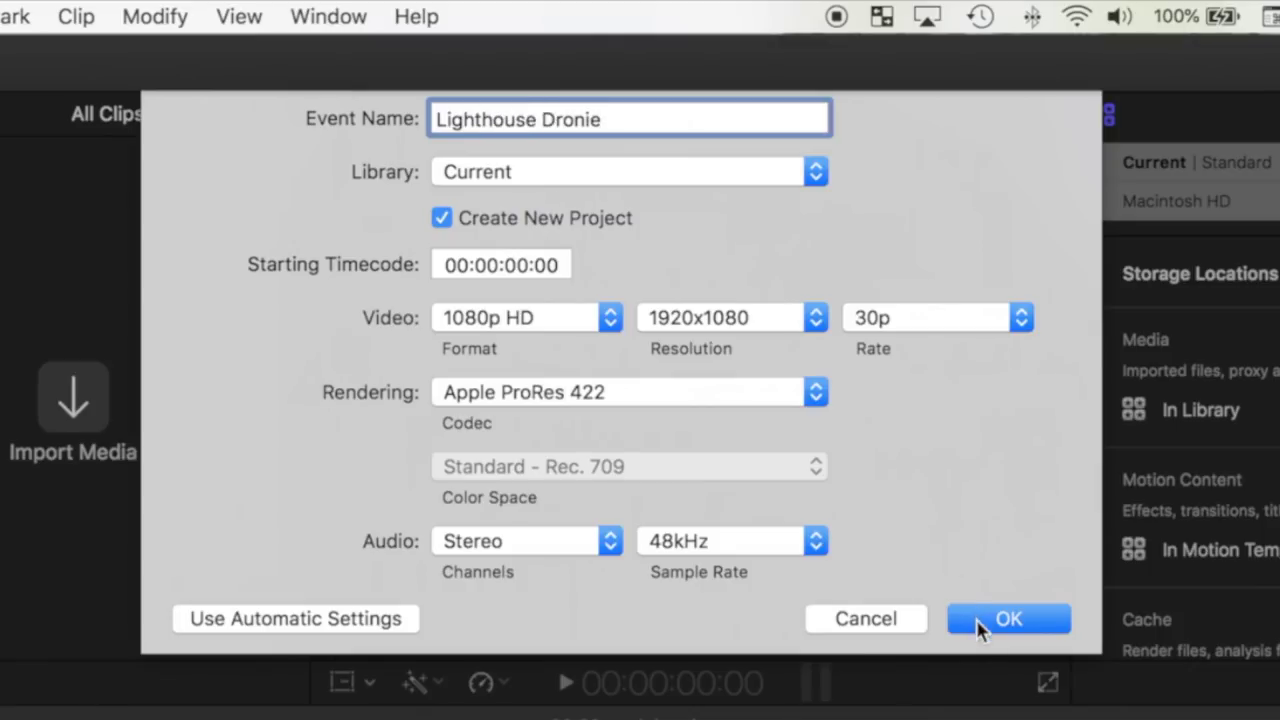
{"action": "left_click", "coordinate": [978, 619]}
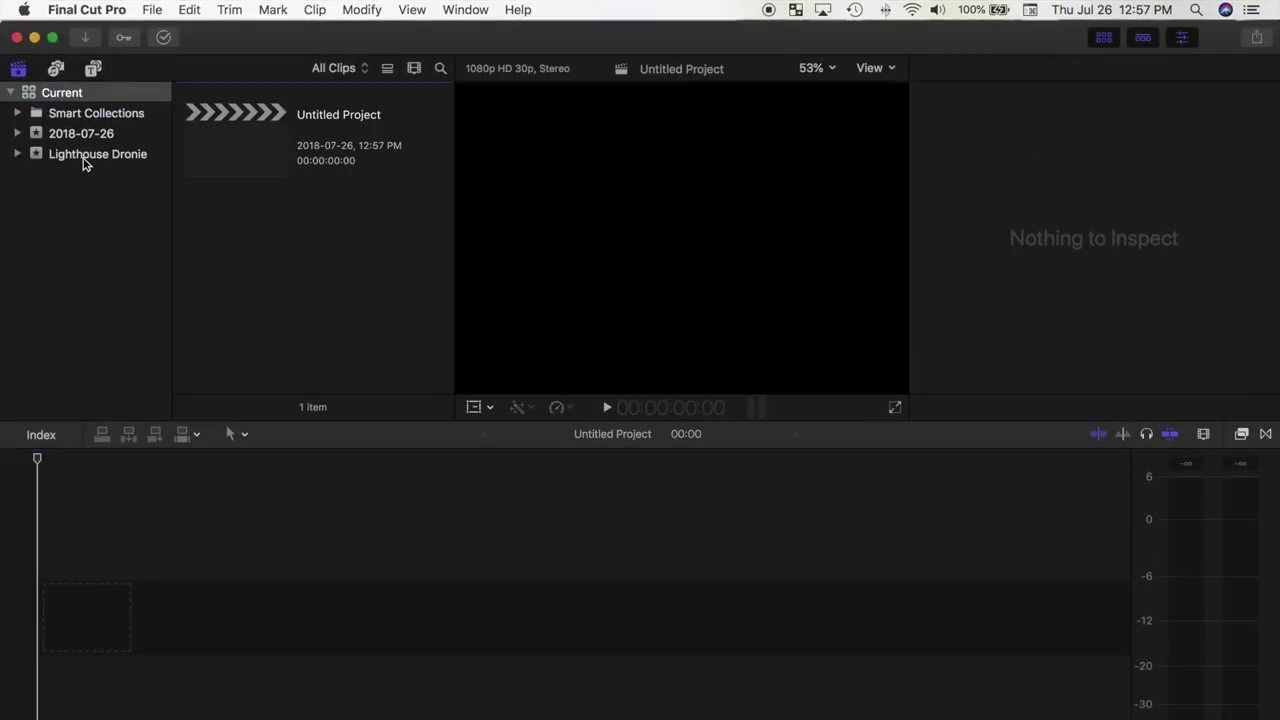
{"action": "left_click", "coordinate": [82, 157]}
{"action": "left_click", "coordinate": [91, 42]}
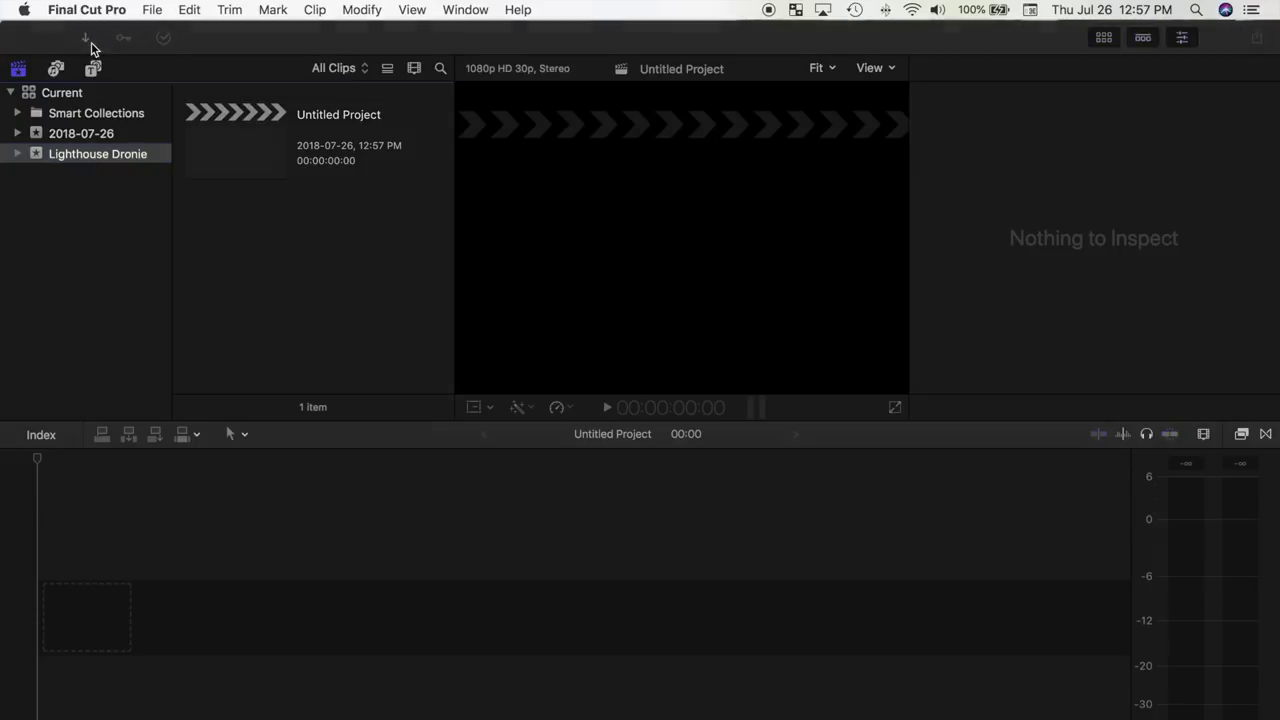
- Import DJI_0001, DJI_0004, DJI_0007 and DJI_0008 from Media Drive's 2018-07-17 Lighthouse folder
{"action": "left_click", "coordinate": [55, 176]}
{"action": "double_click", "coordinate": [240, 519]}
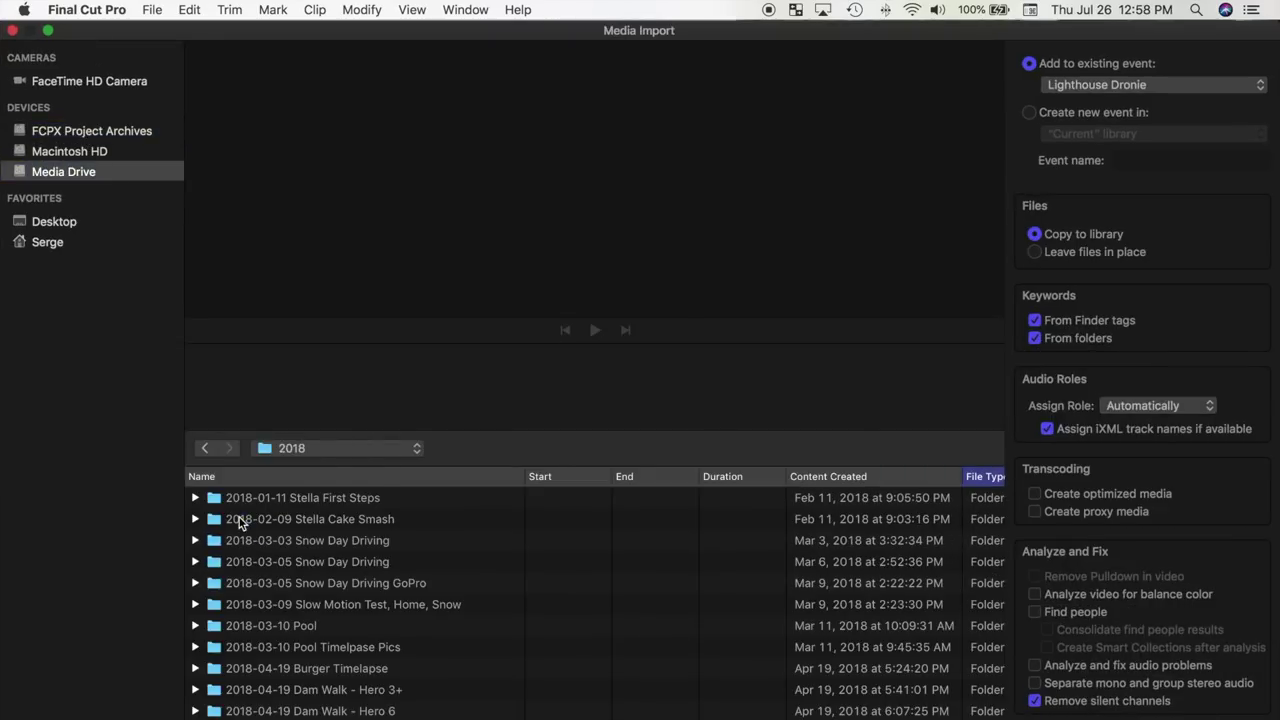
{"action": "scroll", "coordinate": [260, 580], "scroll_direction": "down", "scroll_amount": 5}
{"action": "double_click", "coordinate": [277, 503]}
{"action": "left_click", "coordinate": [277, 500]}
{"action": "left_click", "coordinate": [276, 561], "text": "super"}
{"action": "left_click", "coordinate": [276, 604], "text": "super"}
{"action": "left_click", "coordinate": [274, 625], "text": "super"}
{"action": "left_click", "coordinate": [272, 647], "text": "super"}
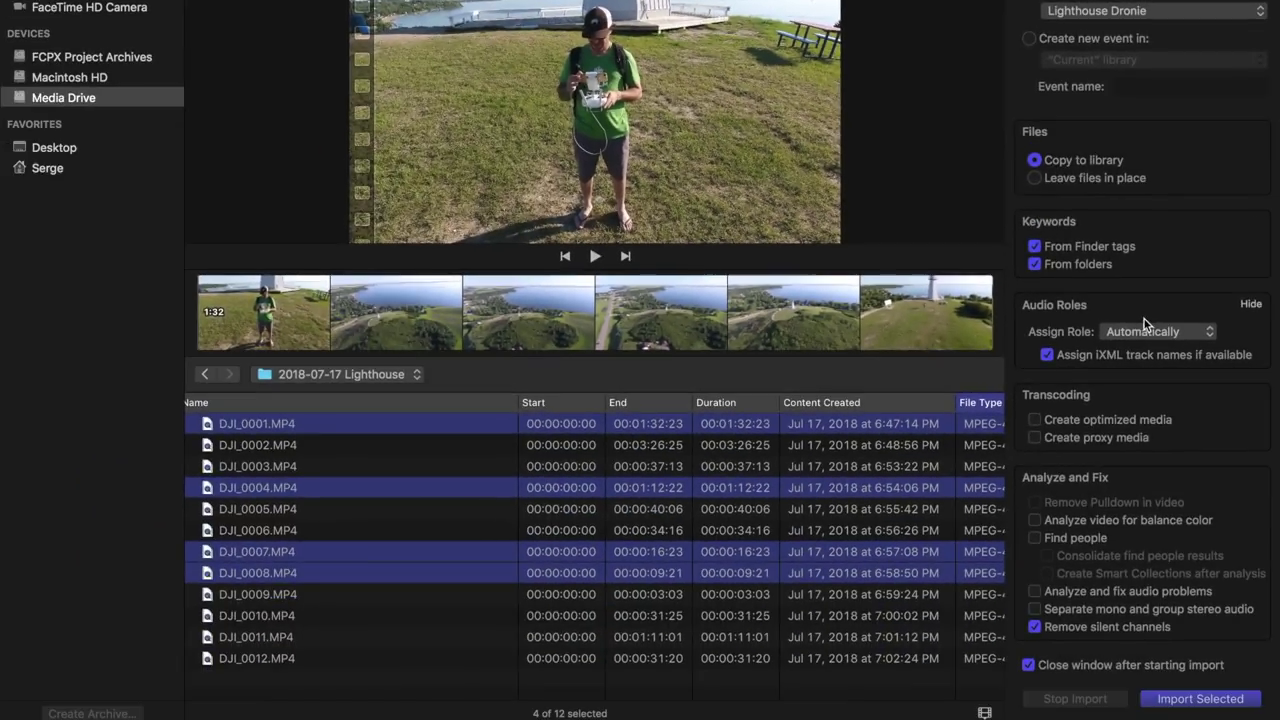
{"action": "left_click", "coordinate": [1200, 698]}
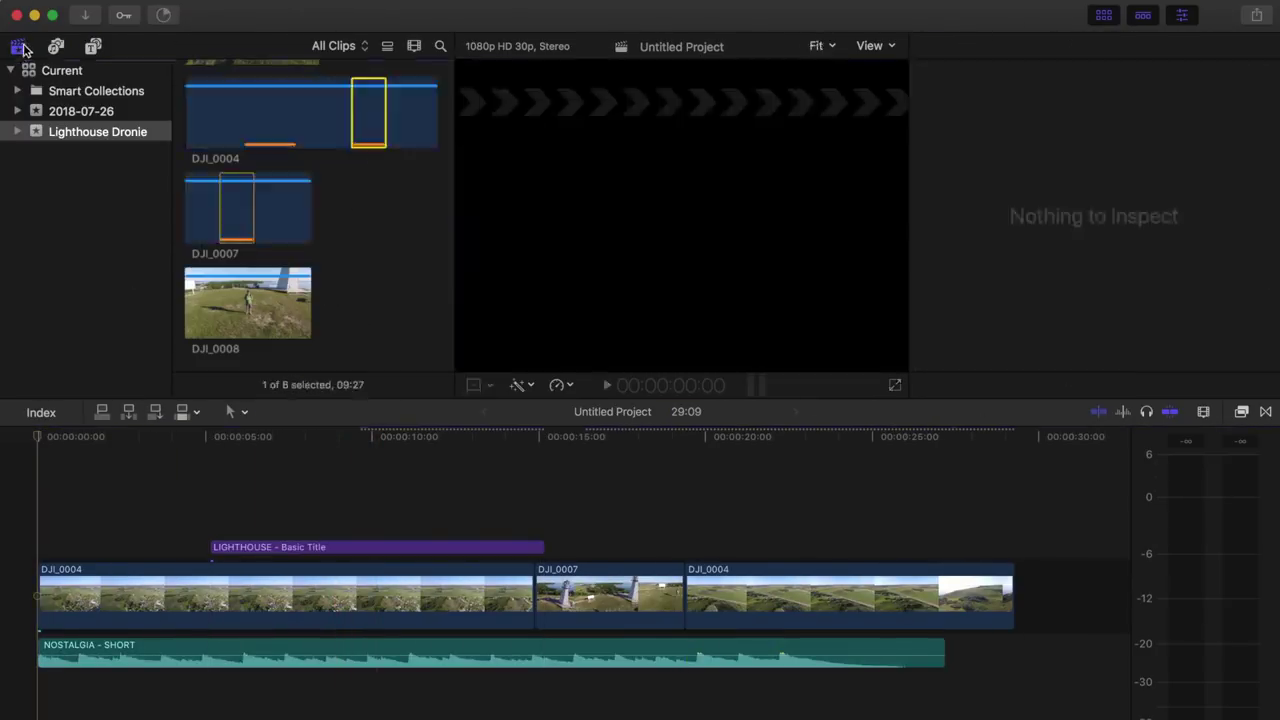
- Export a ProRes 422 master file named 'Lighthouse Dronie' into Media Drive's Finished Projects folder
{"action": "left_click", "coordinate": [1257, 14]}
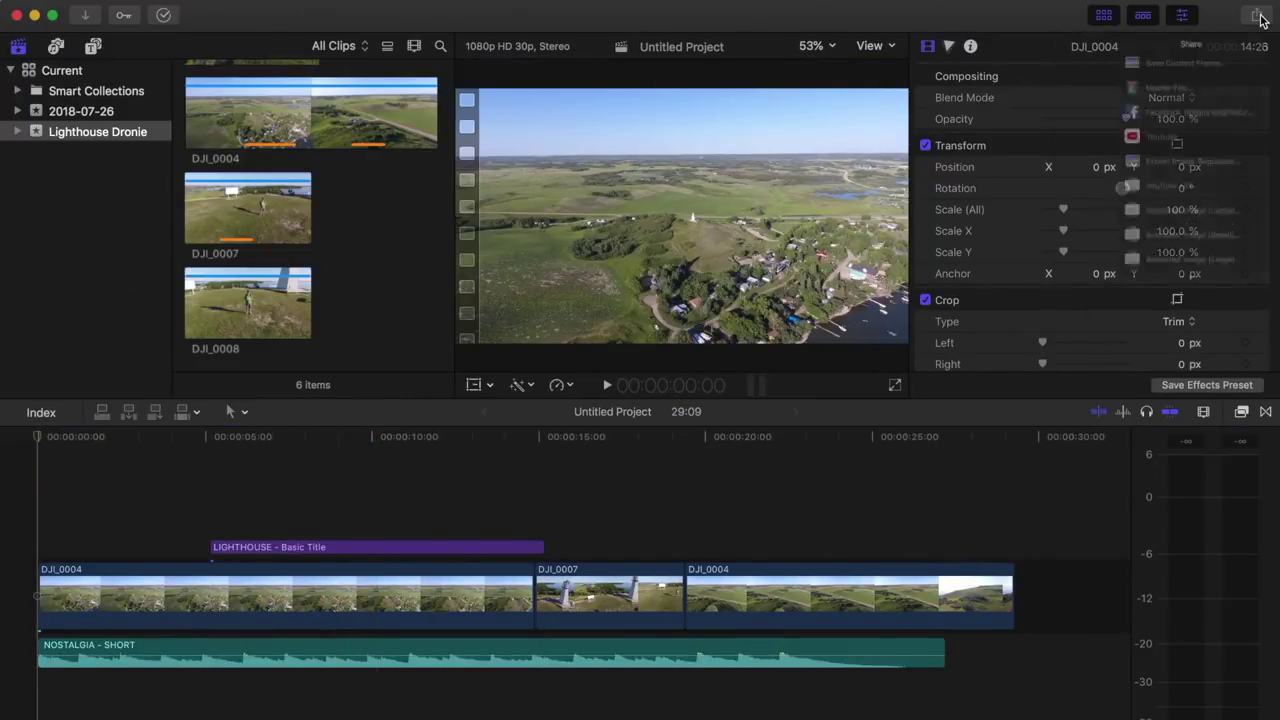
{"action": "left_click", "coordinate": [1130, 114]}
{"action": "left_click", "coordinate": [649, 130]}
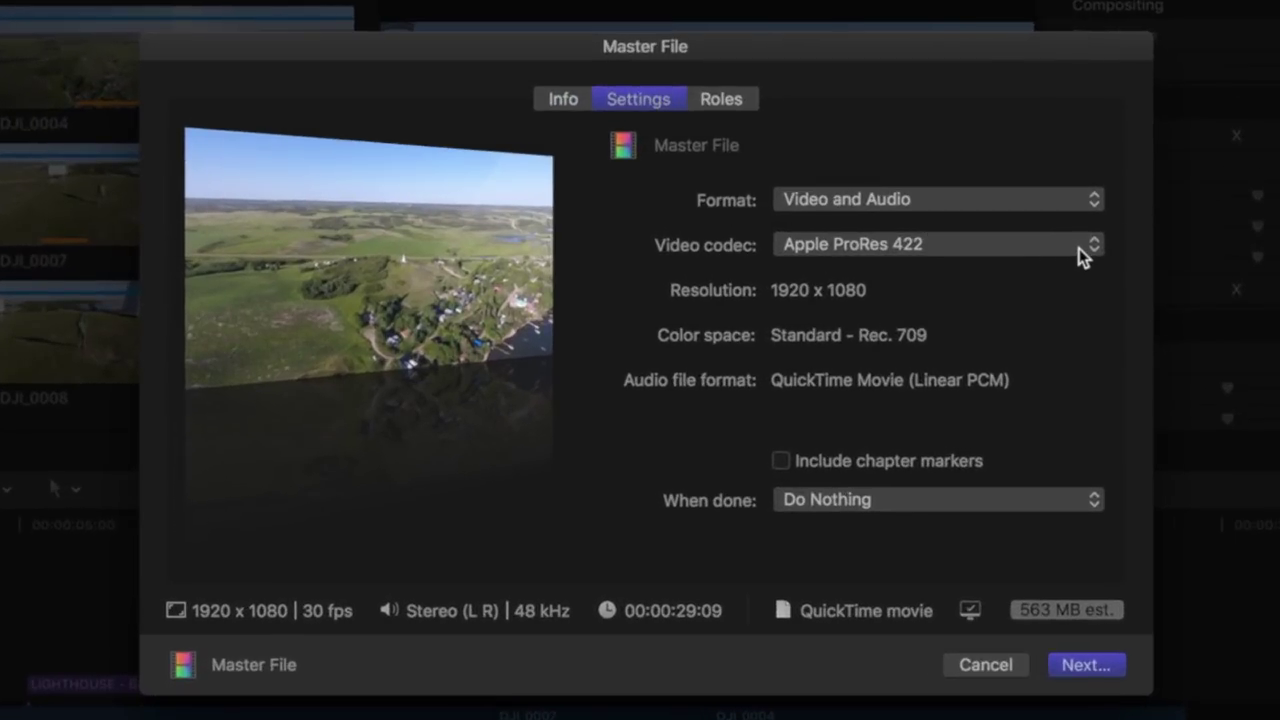
{"action": "left_click", "coordinate": [1088, 668]}
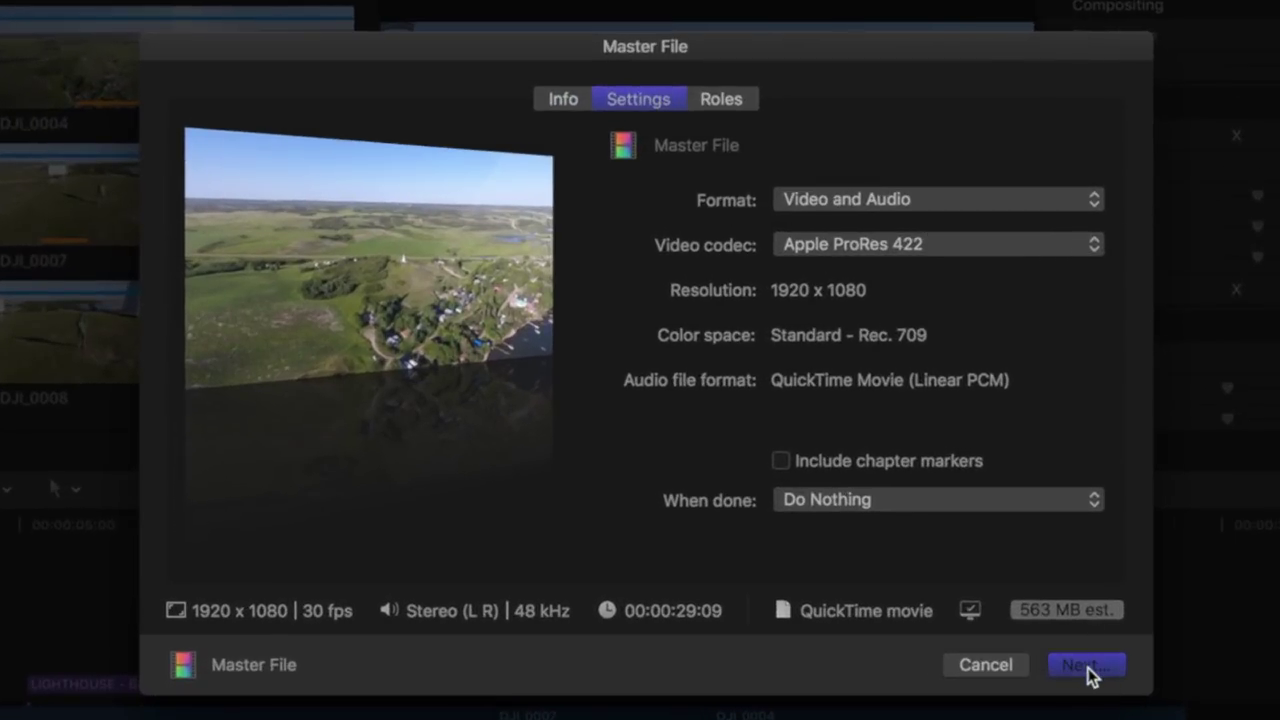
{"action": "left_click", "coordinate": [120, 506]}
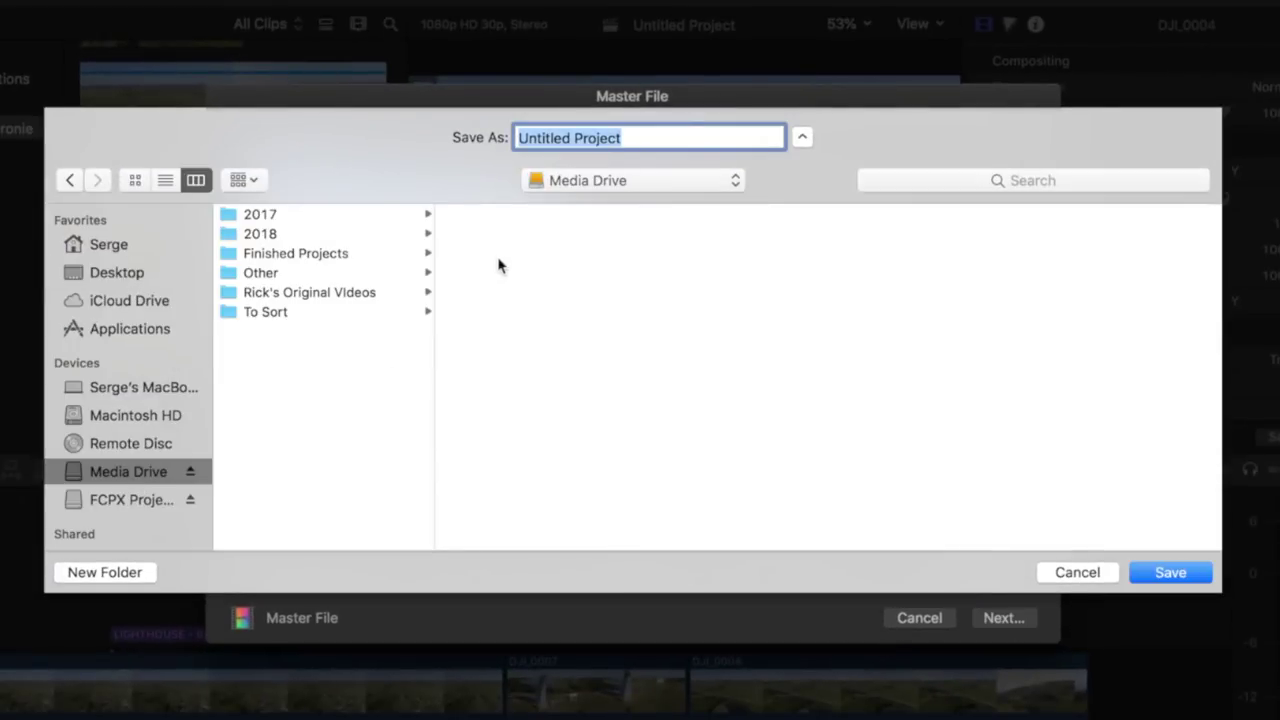
{"action": "left_click", "coordinate": [310, 254]}
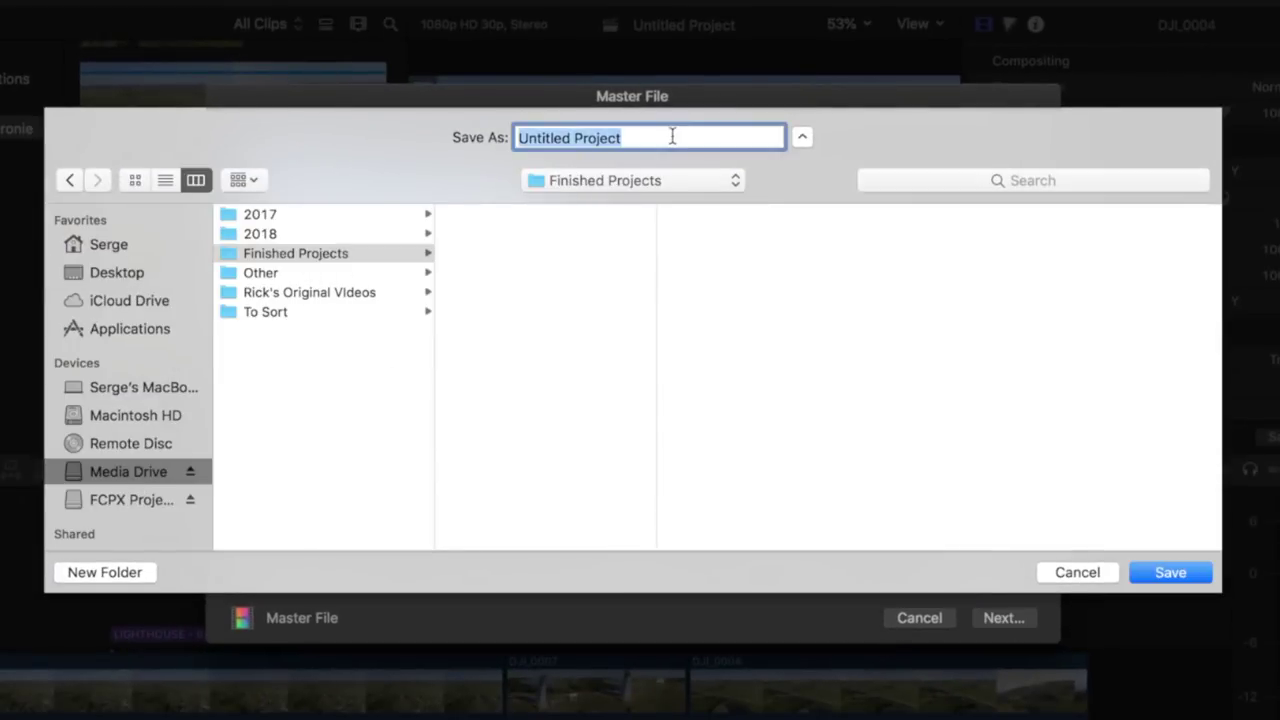
{"action": "type", "text": "Lighthouse Dronie"}
{"action": "left_click", "coordinate": [1172, 571]}
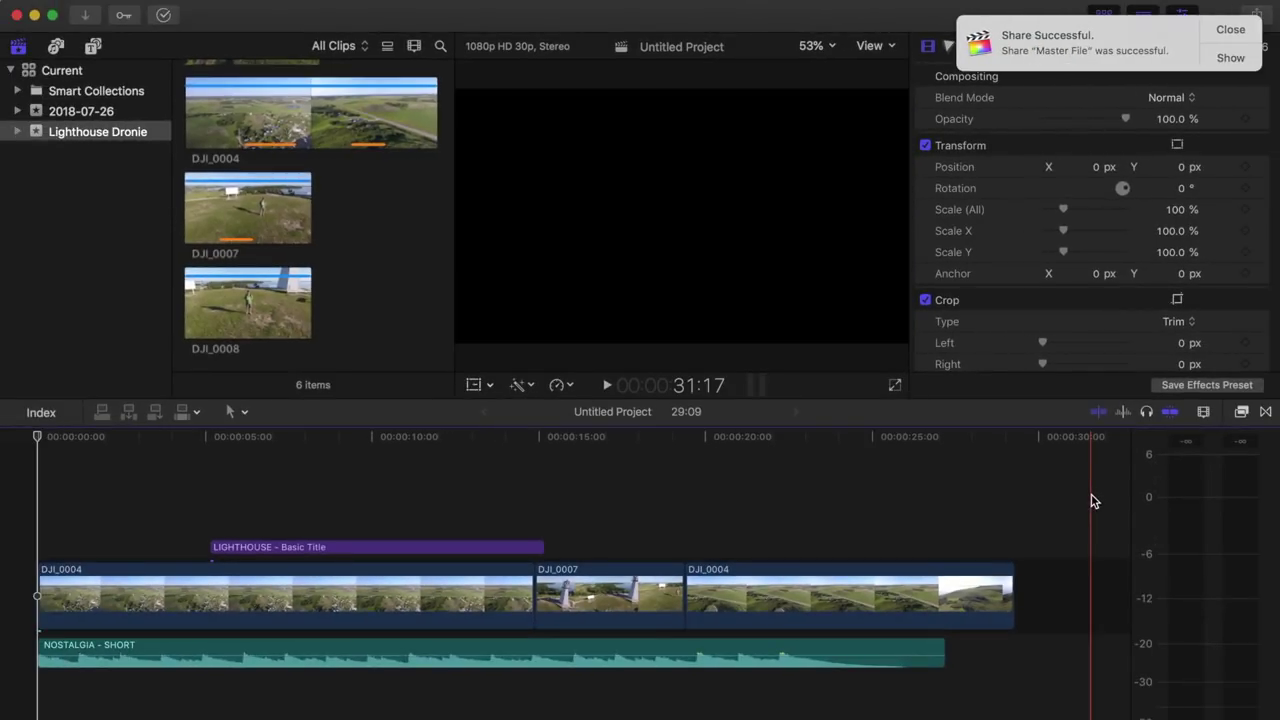
- Return the playhead to the start and open the Project Archives library from the FCPX Project Archives drive
{"action": "key", "text": "Home"}
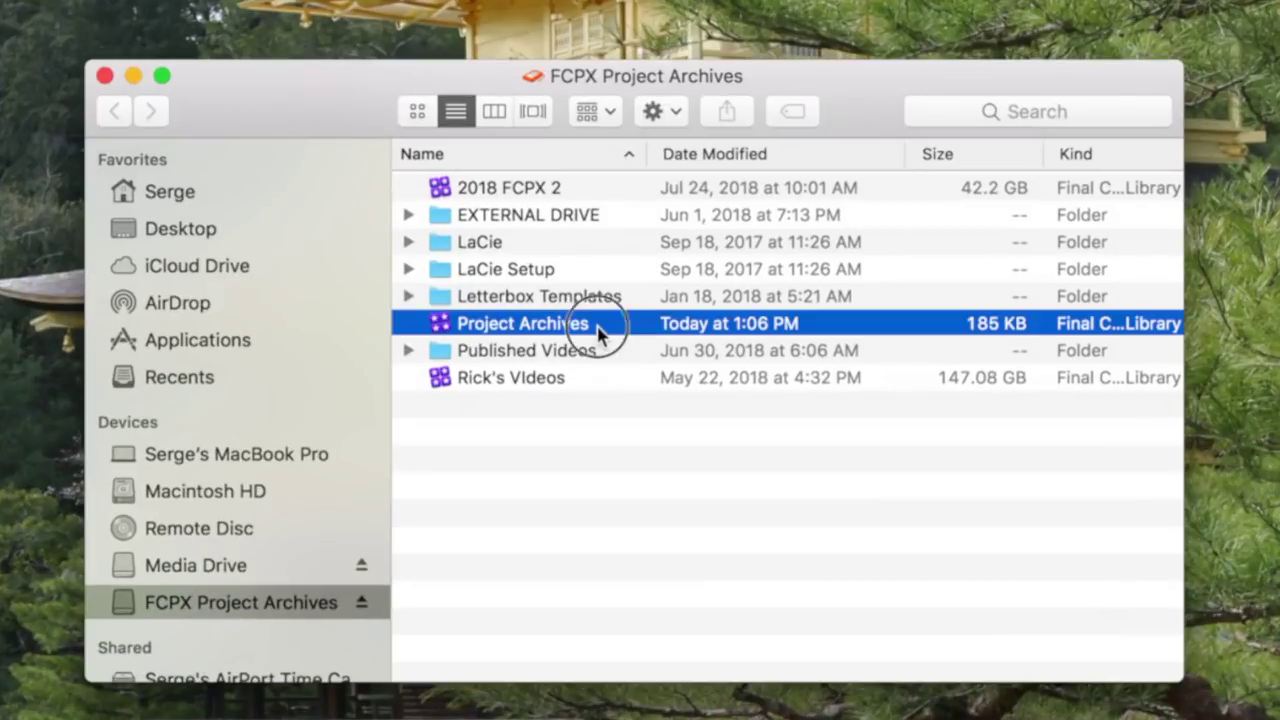
{"action": "double_click", "coordinate": [600, 333]}
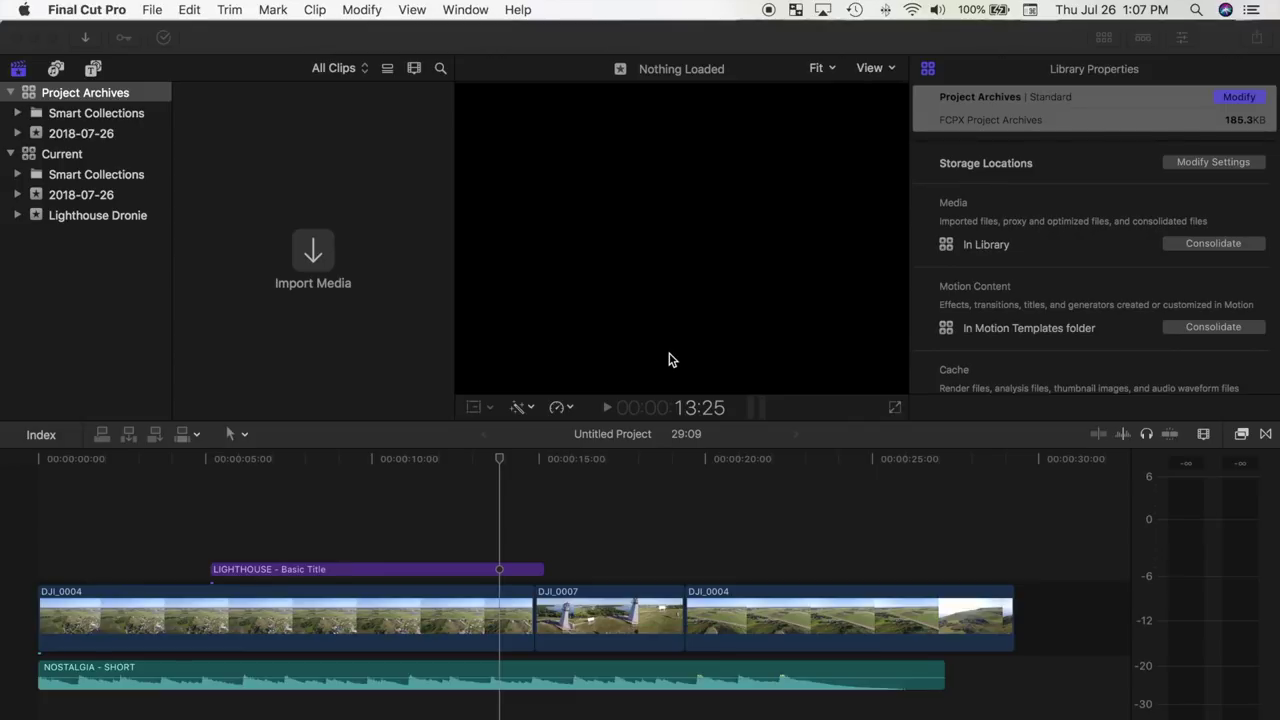
- Select the Lighthouse Dronie event to list the Untitled Project and its five clips, including NOSTALGIA - SHORT
{"action": "left_click", "coordinate": [100, 222]}
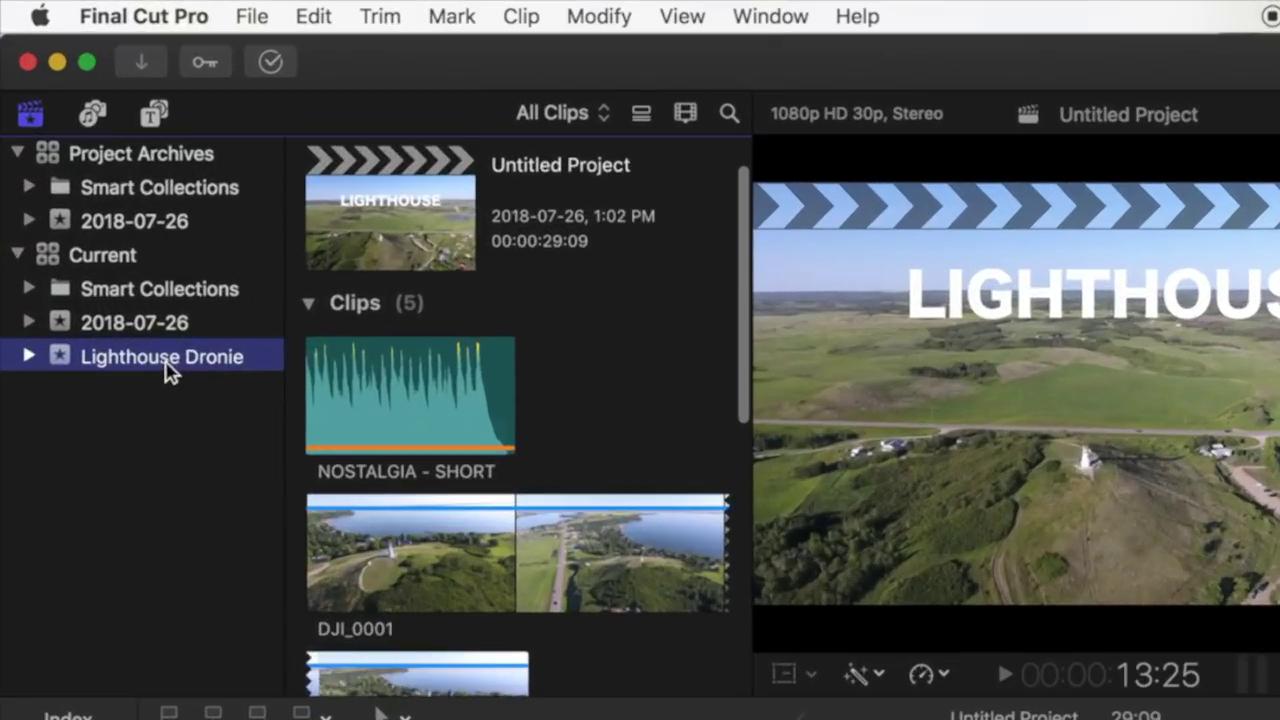
- Move the Untitled Project and its media into the Project Archives library
{"action": "left_click", "coordinate": [350, 218]}
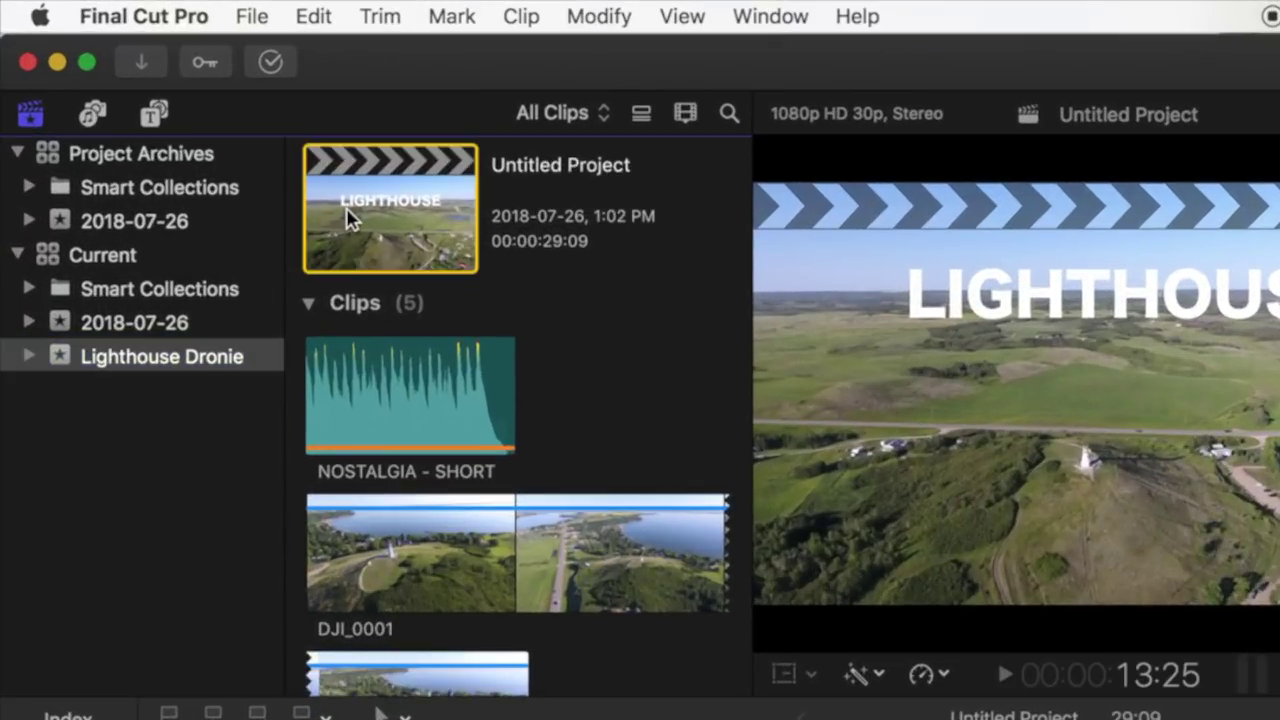
{"action": "left_click", "coordinate": [262, 18]}
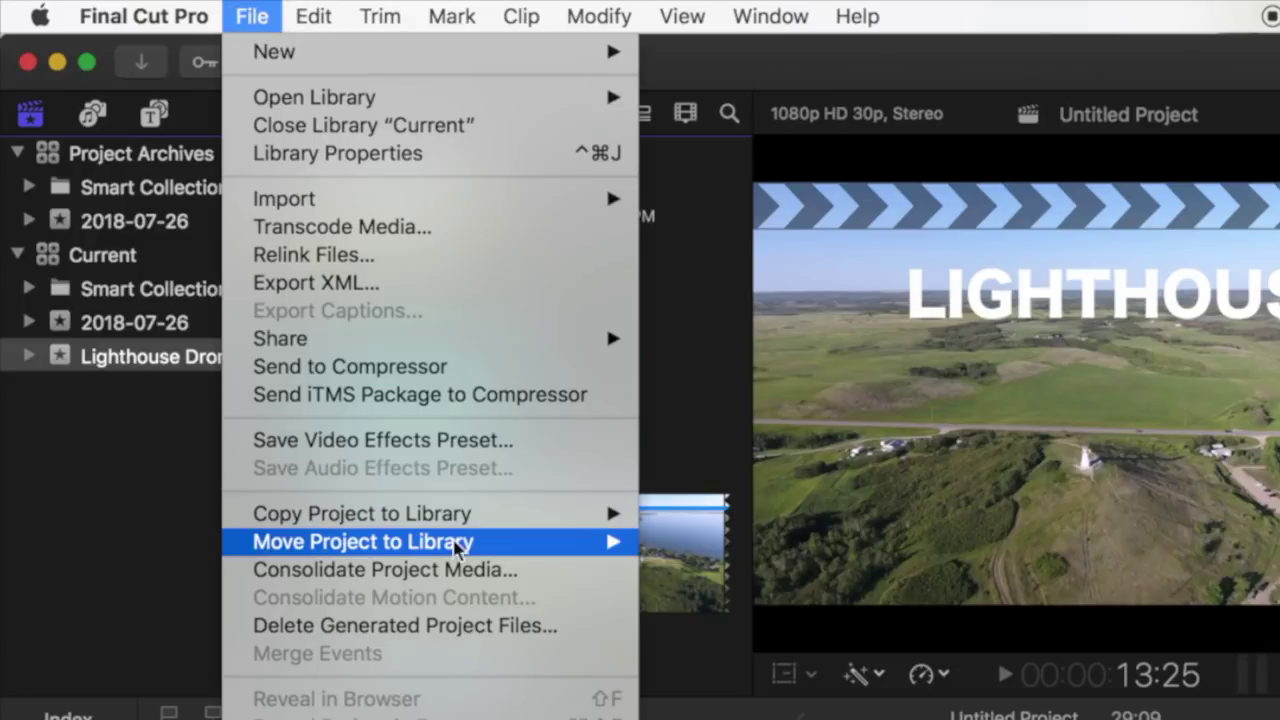
{"action": "mouse_move", "coordinate": [455, 541]}
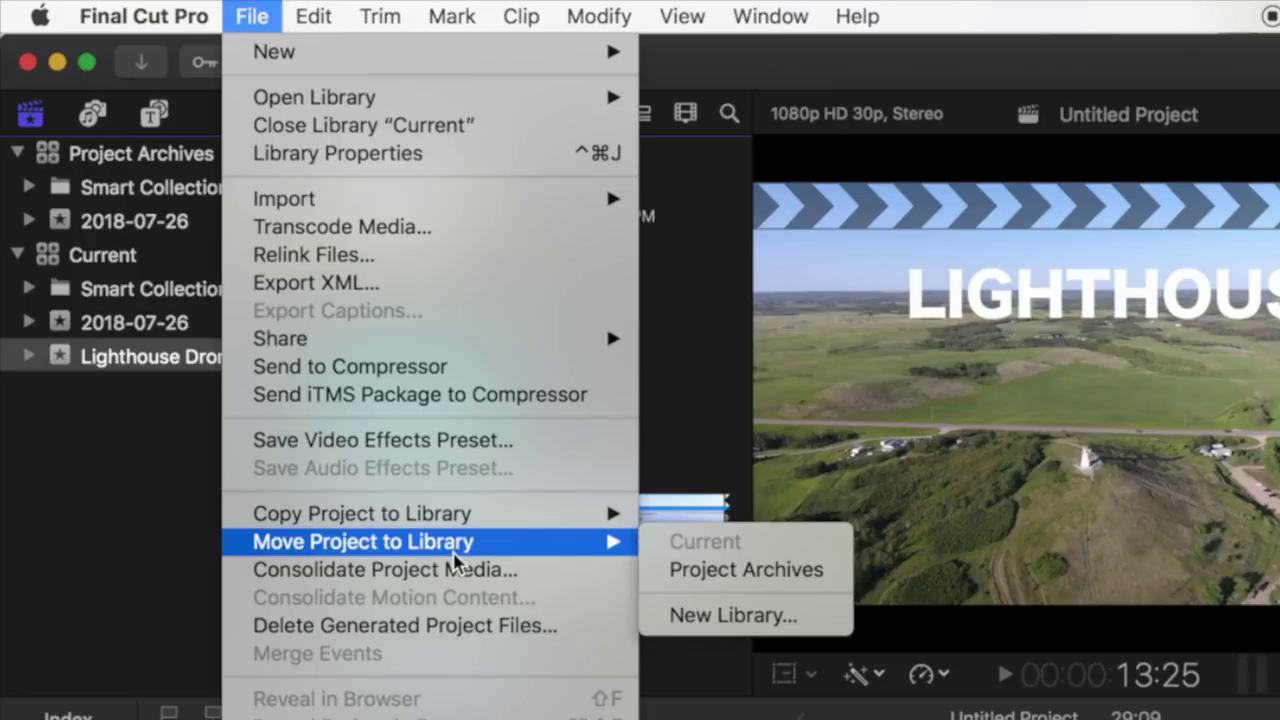
{"action": "left_click", "coordinate": [733, 570]}
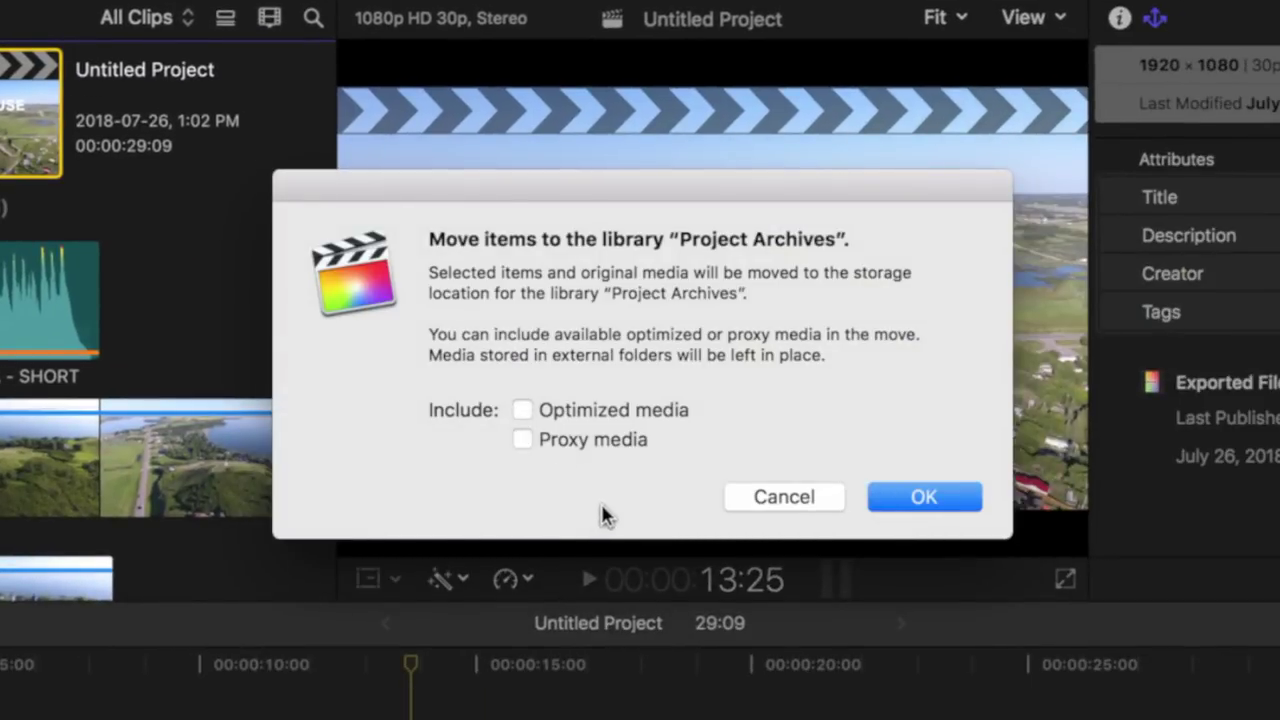
{"action": "left_click", "coordinate": [918, 502]}
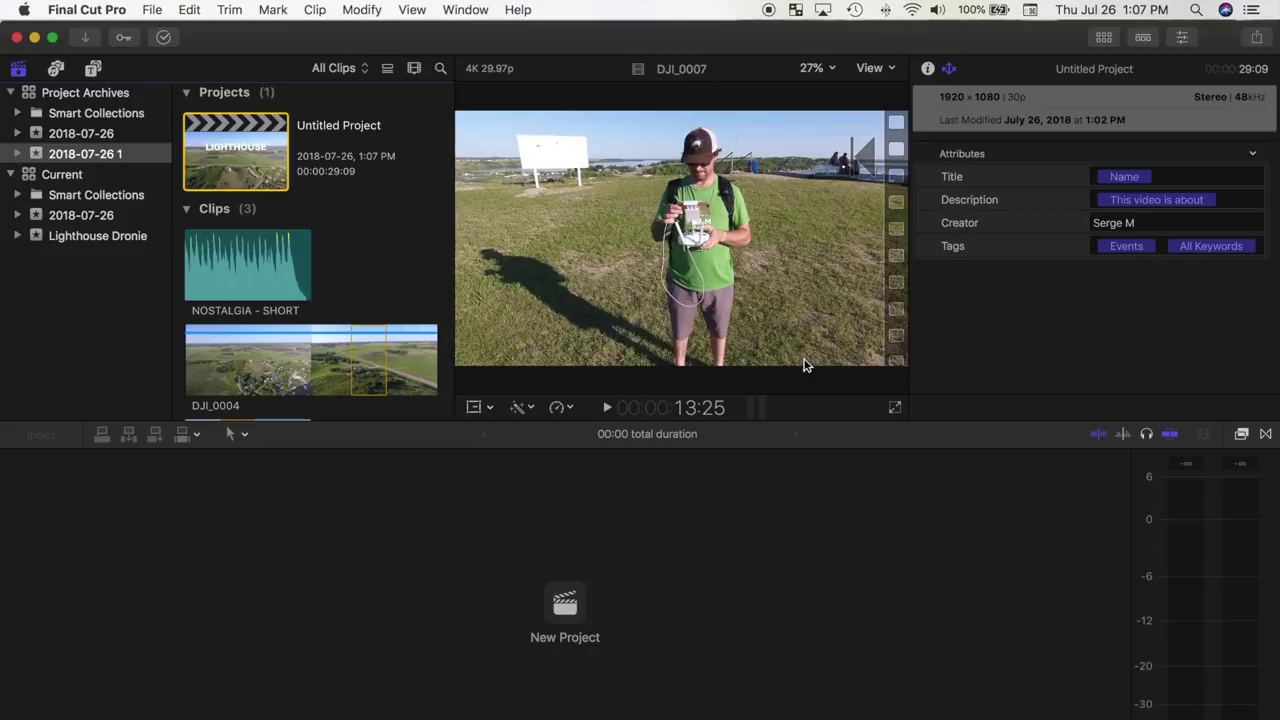
- Move the Lighthouse Dronie event into Project Archives and select that library to check its 677.7 MB size
{"action": "scroll", "coordinate": [408, 165], "scroll_direction": "down", "scroll_amount": 3}
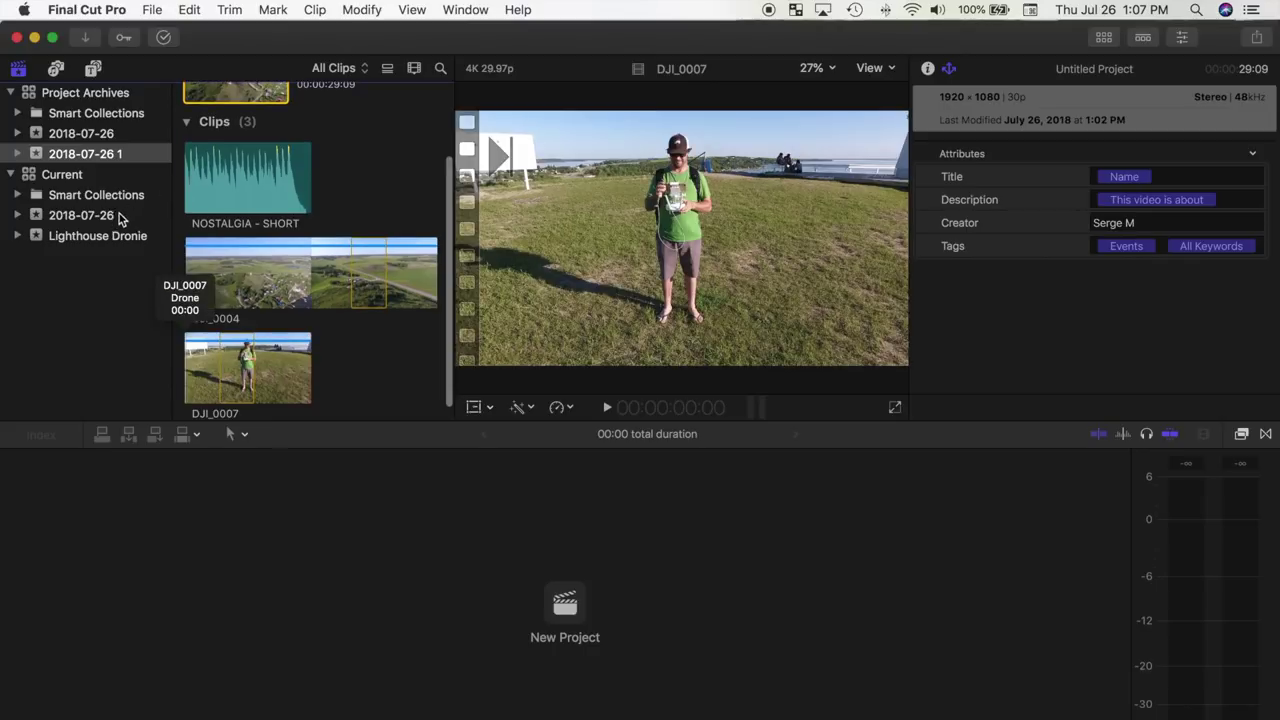
{"action": "left_click", "coordinate": [100, 239]}
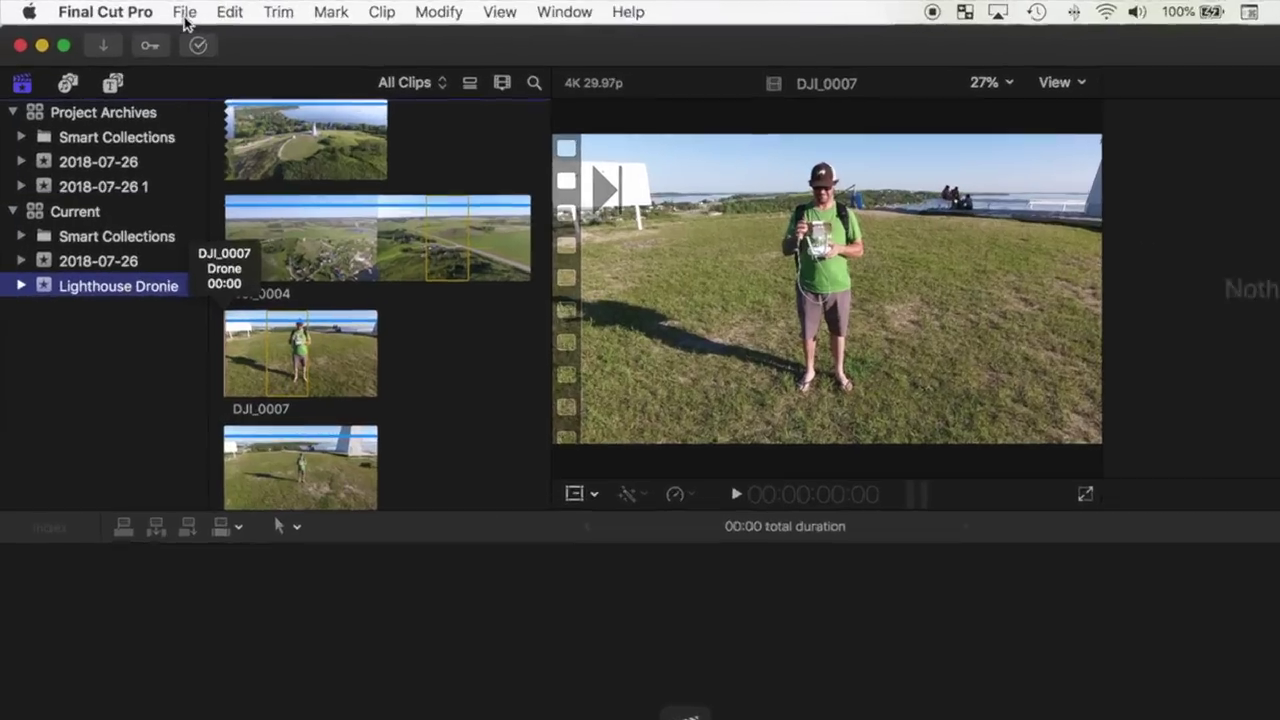
{"action": "left_click", "coordinate": [152, 10]}
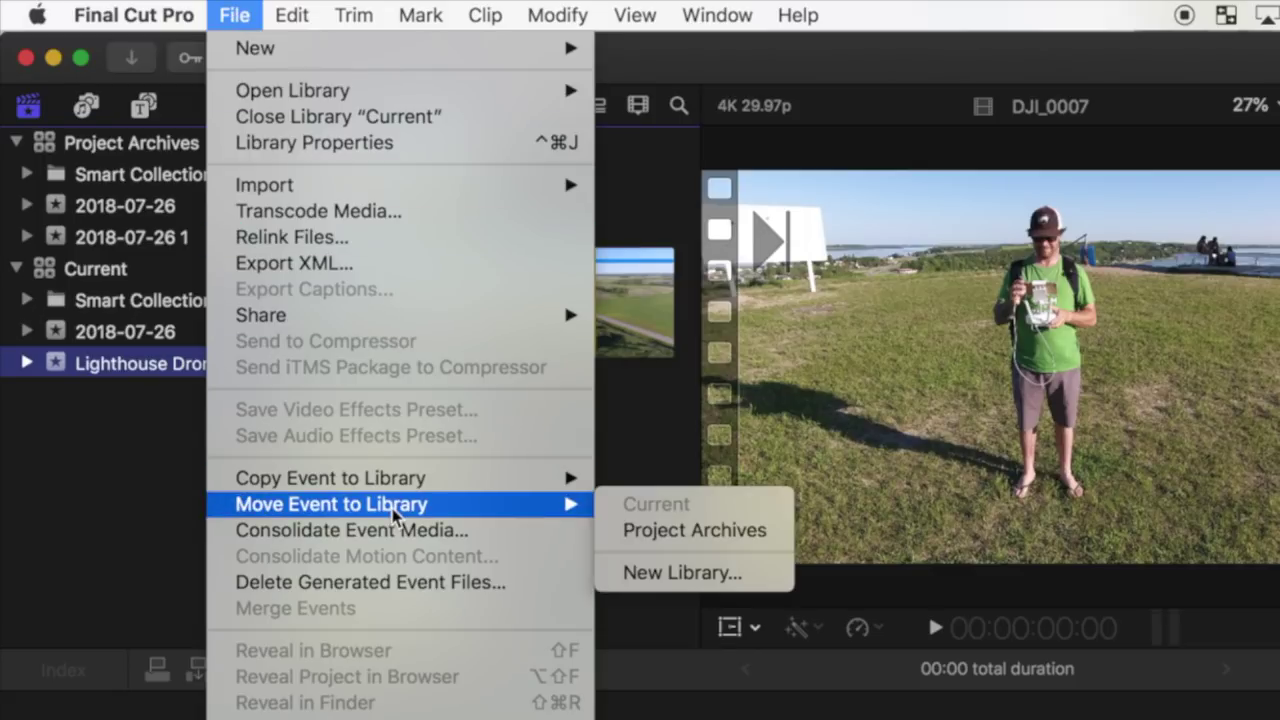
{"action": "mouse_move", "coordinate": [392, 504]}
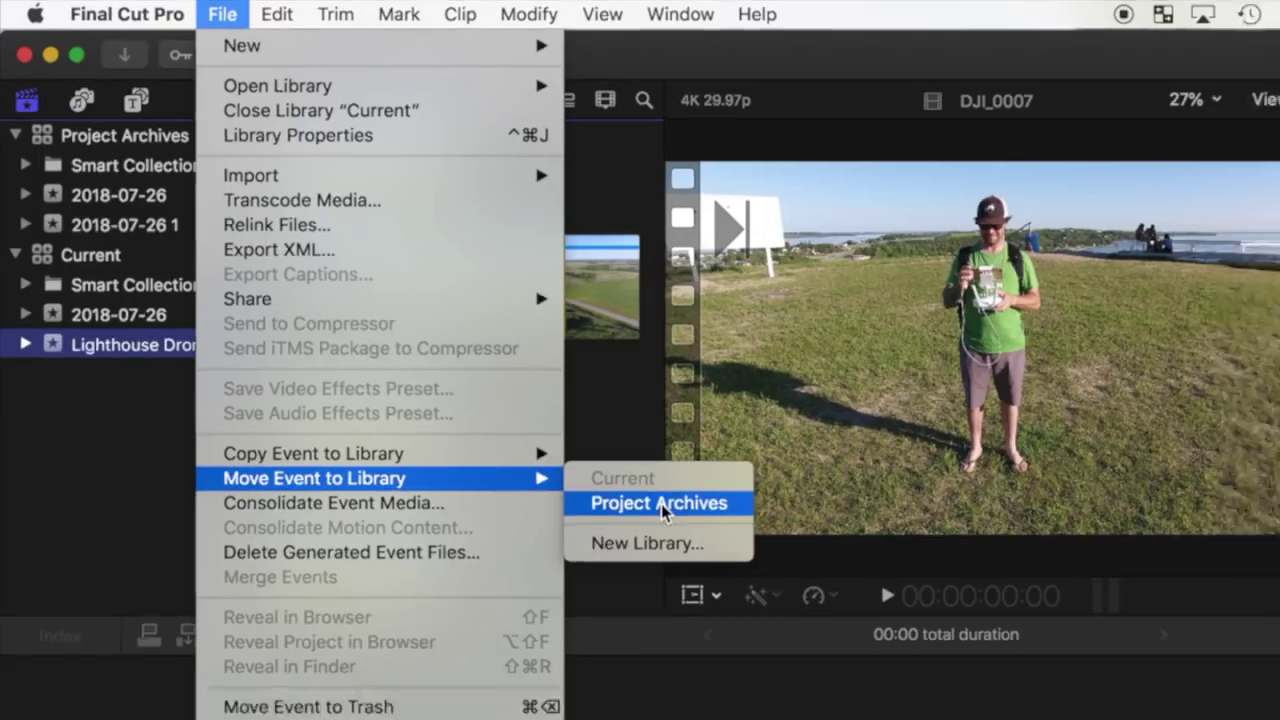
{"action": "left_click", "coordinate": [697, 531]}
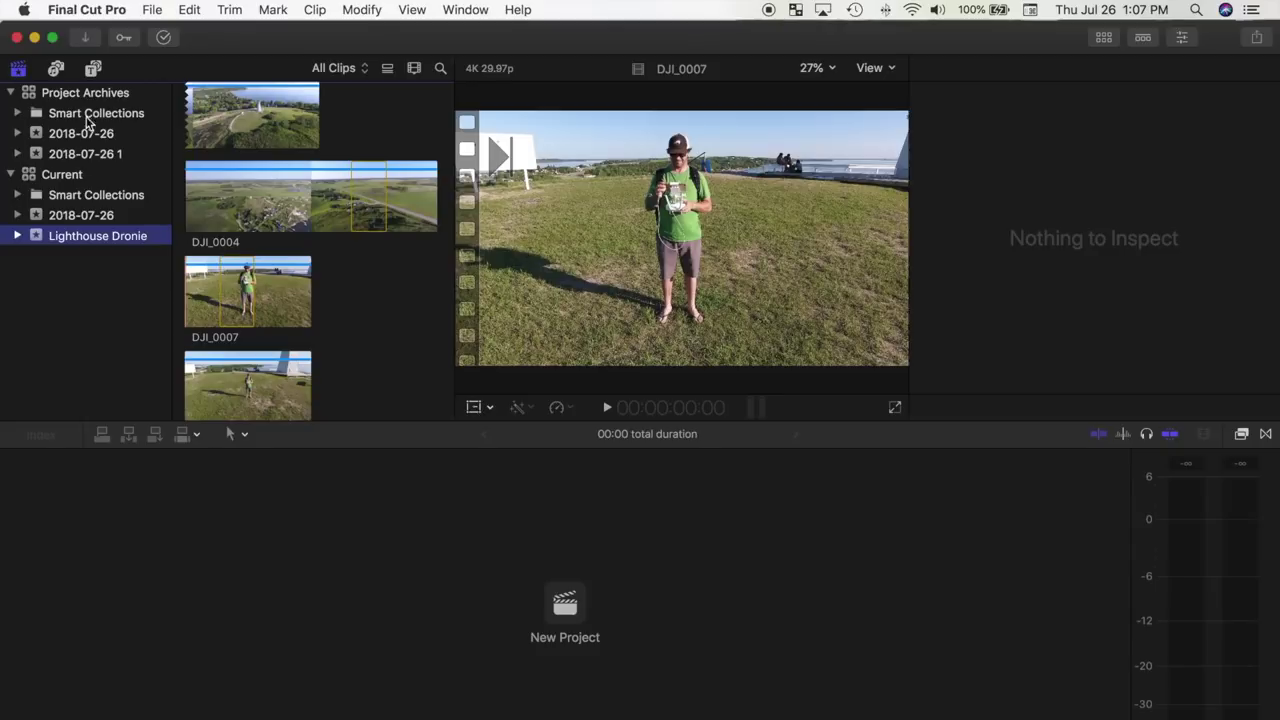
{"action": "left_click", "coordinate": [140, 148]}
- Close the Project Archives library, then select the Lighthouse Dronie event and preview clip DJI_0004
{"action": "right_click", "coordinate": [92, 96]}
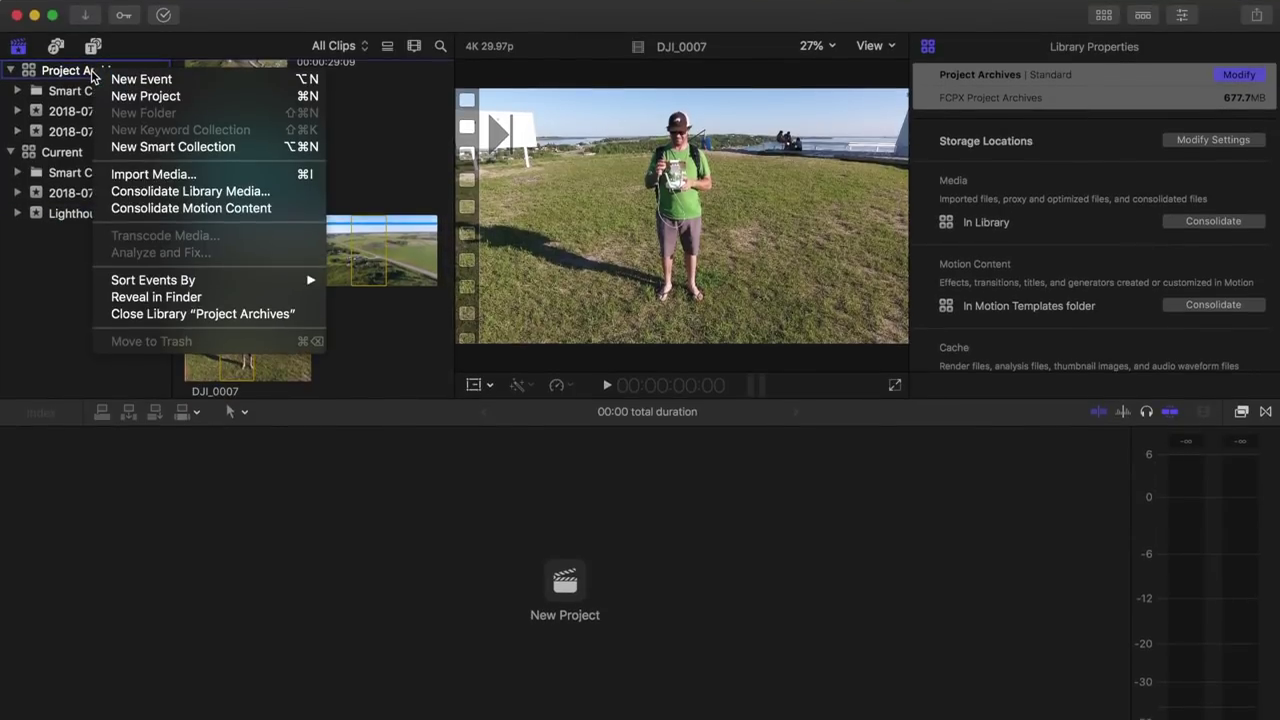
{"action": "left_click", "coordinate": [157, 322]}
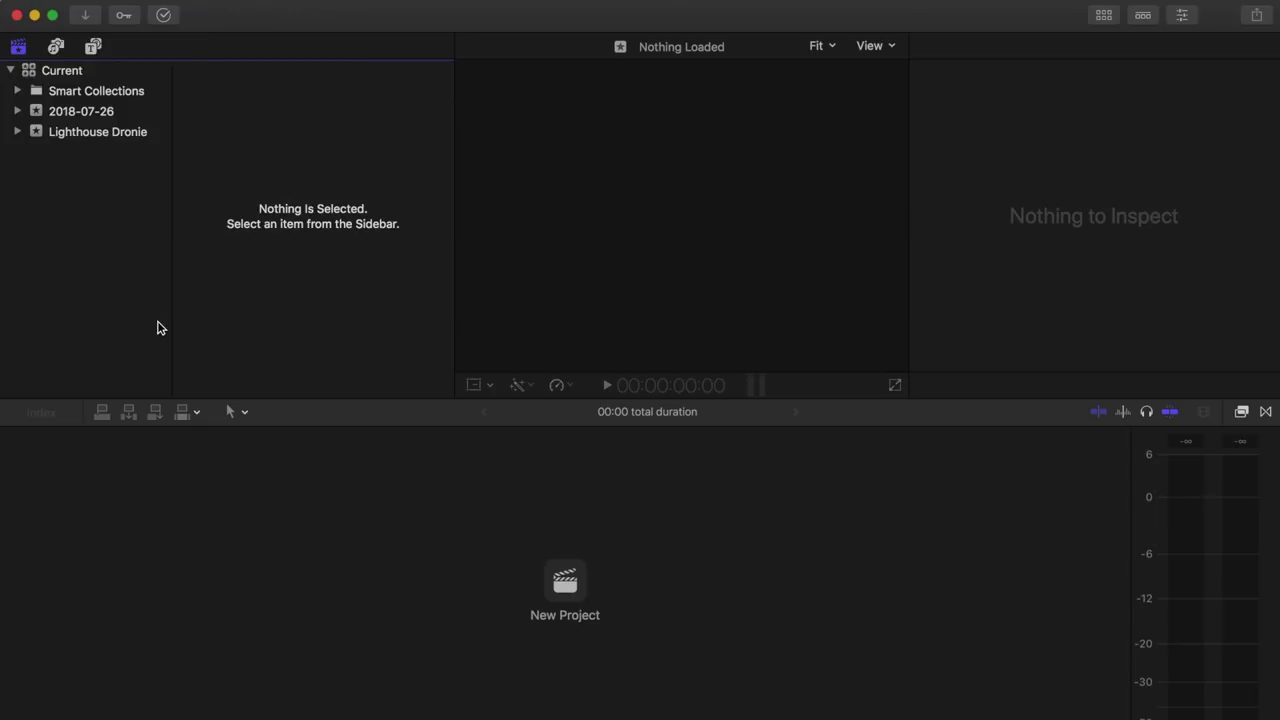
{"action": "left_click", "coordinate": [112, 133]}
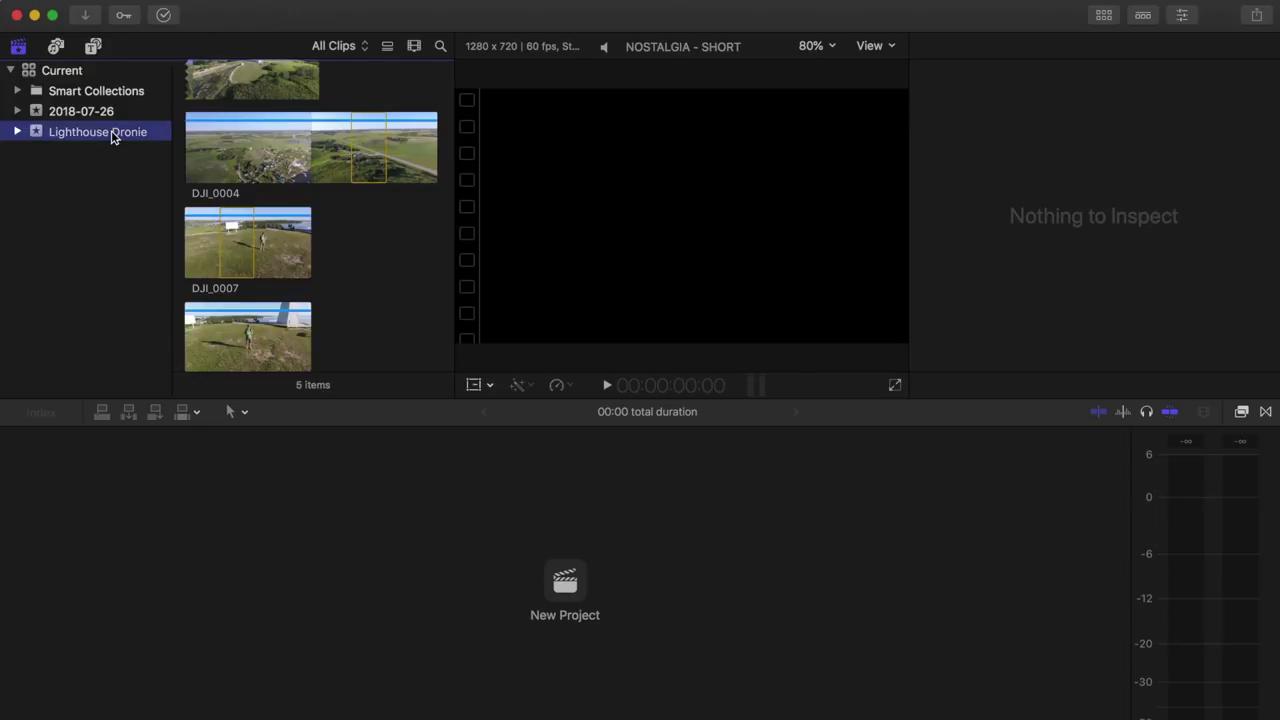
{"action": "left_click", "coordinate": [214, 151]}
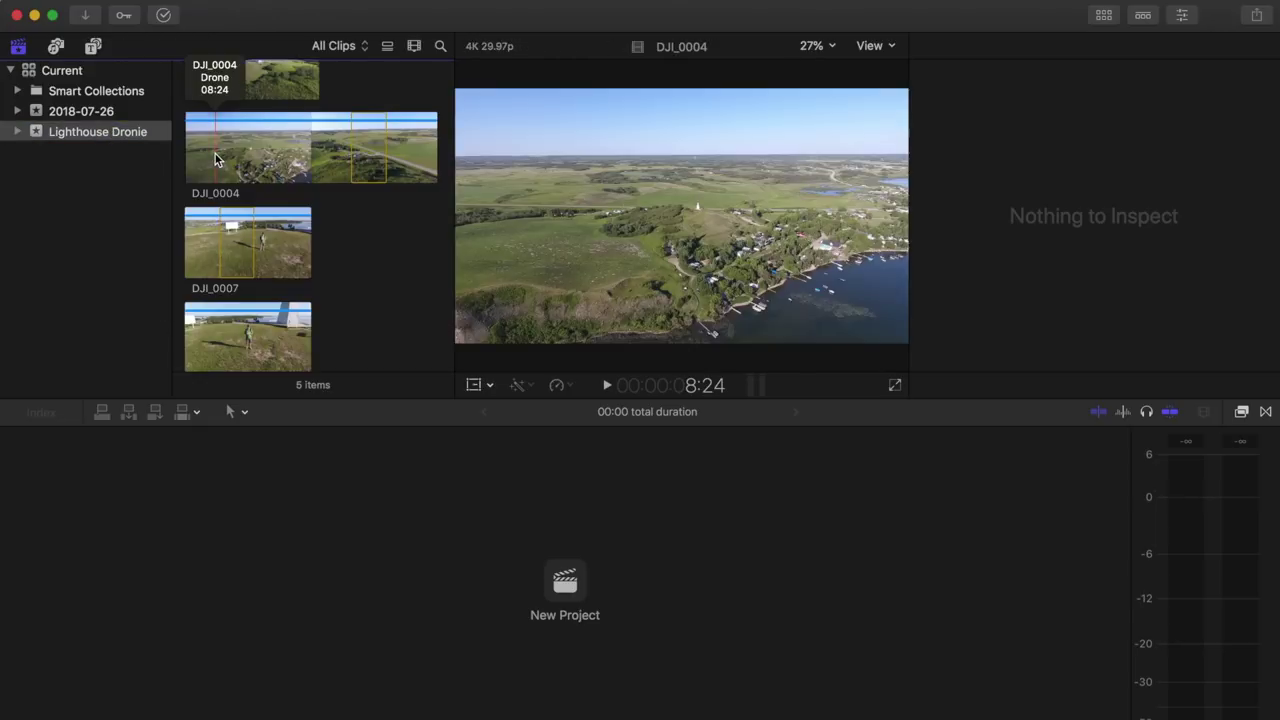